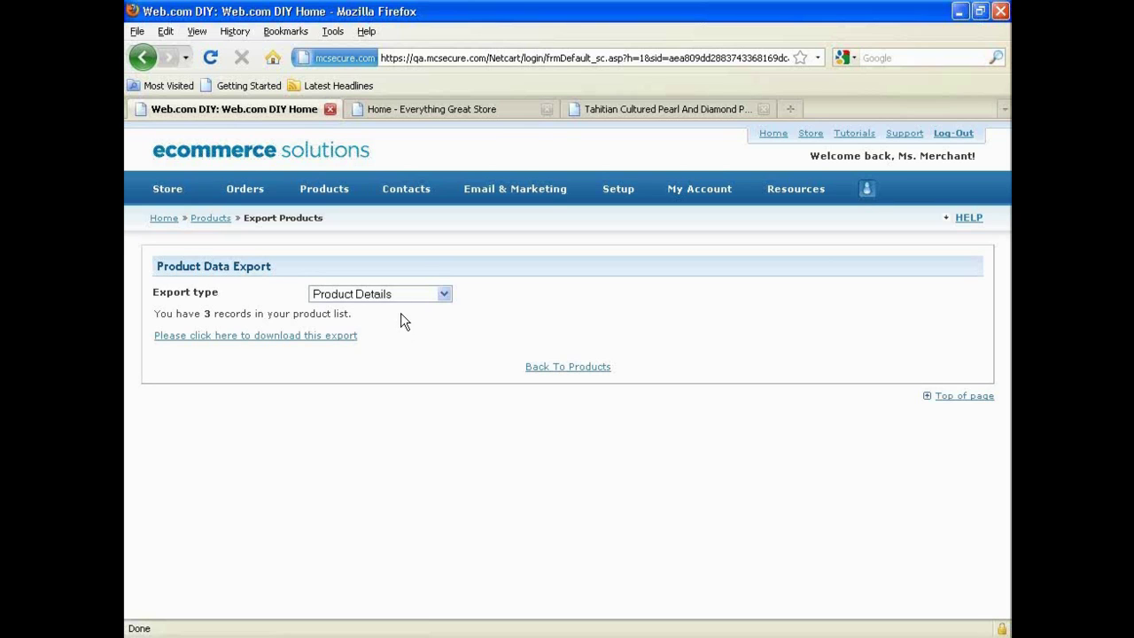
Export the Product Images Details data and open the downloaded CSV file in Microsoft Office Excel.
click(404, 293)
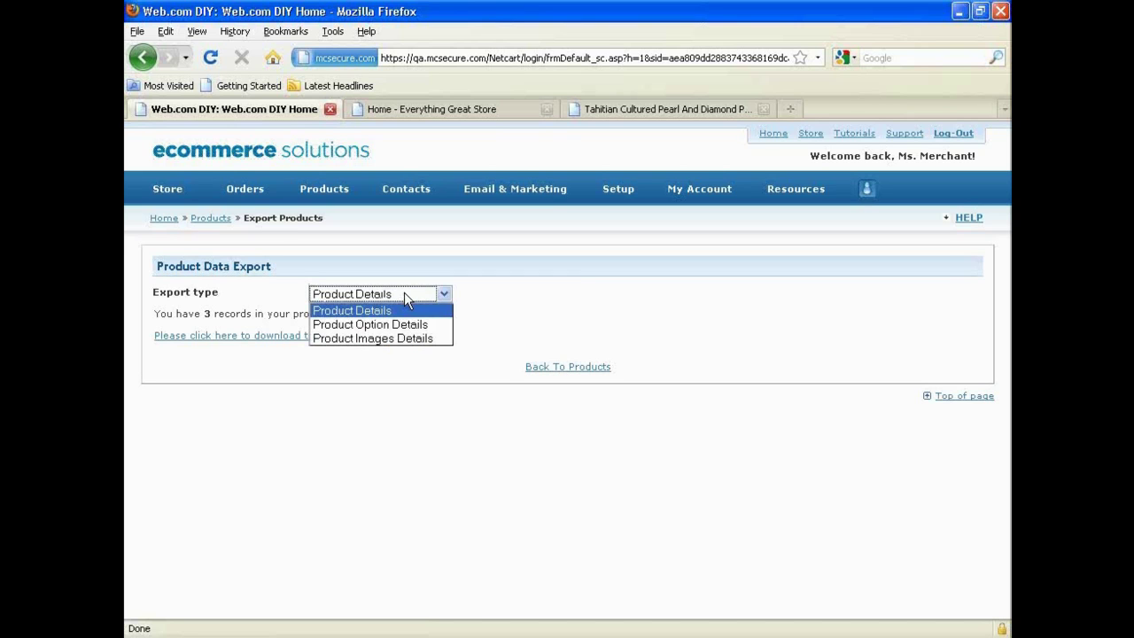
click(400, 338)
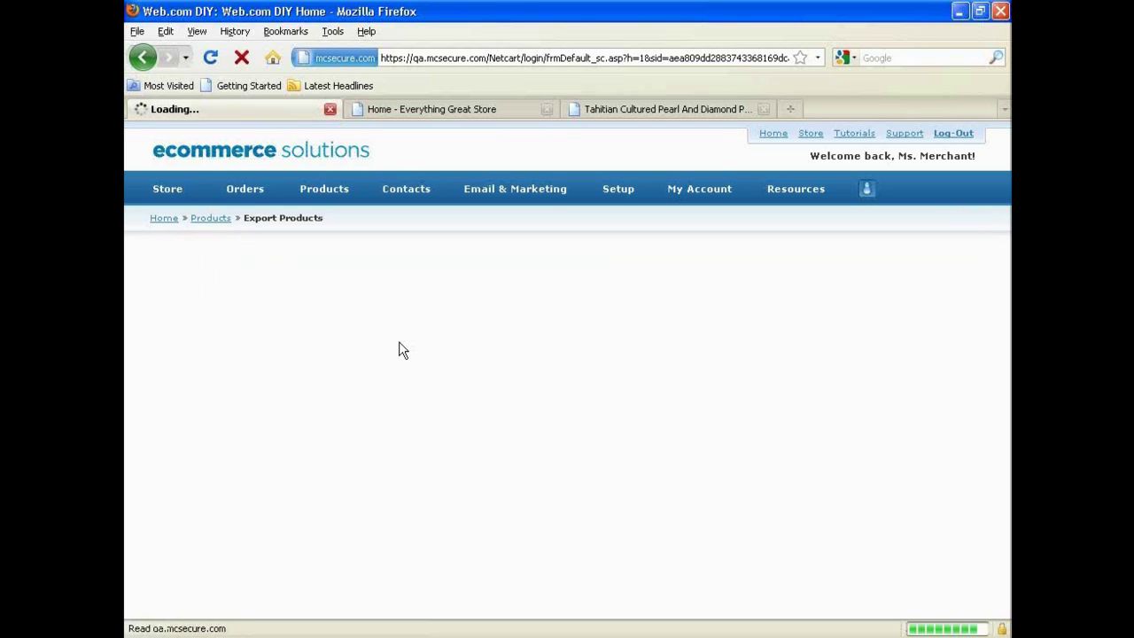
click(297, 338)
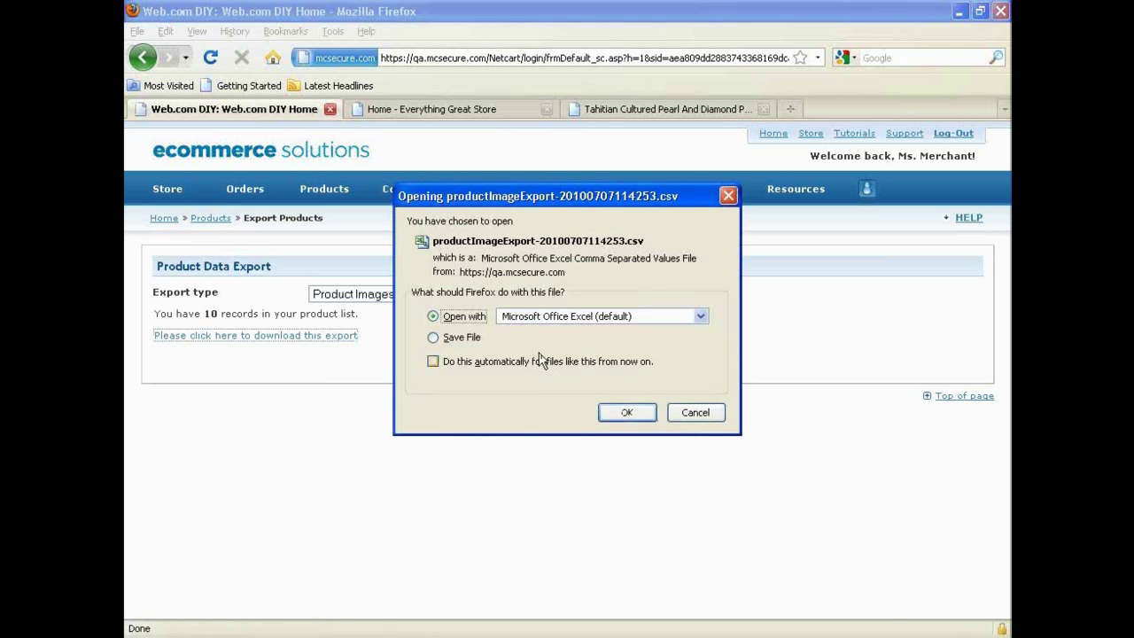
click(631, 412)
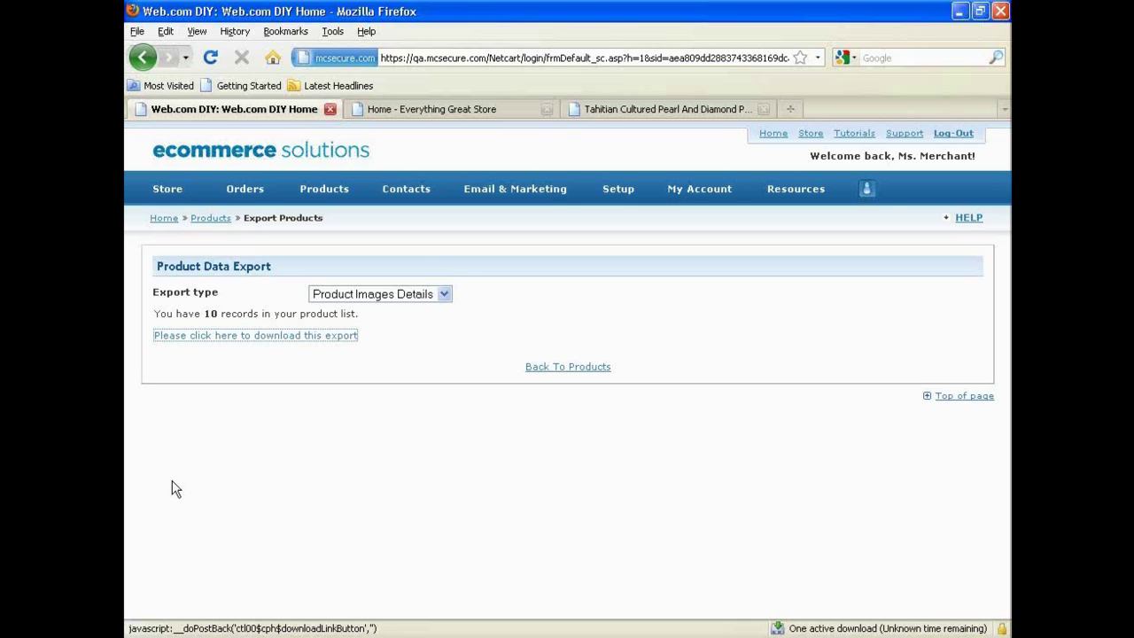
key(alt+Left)
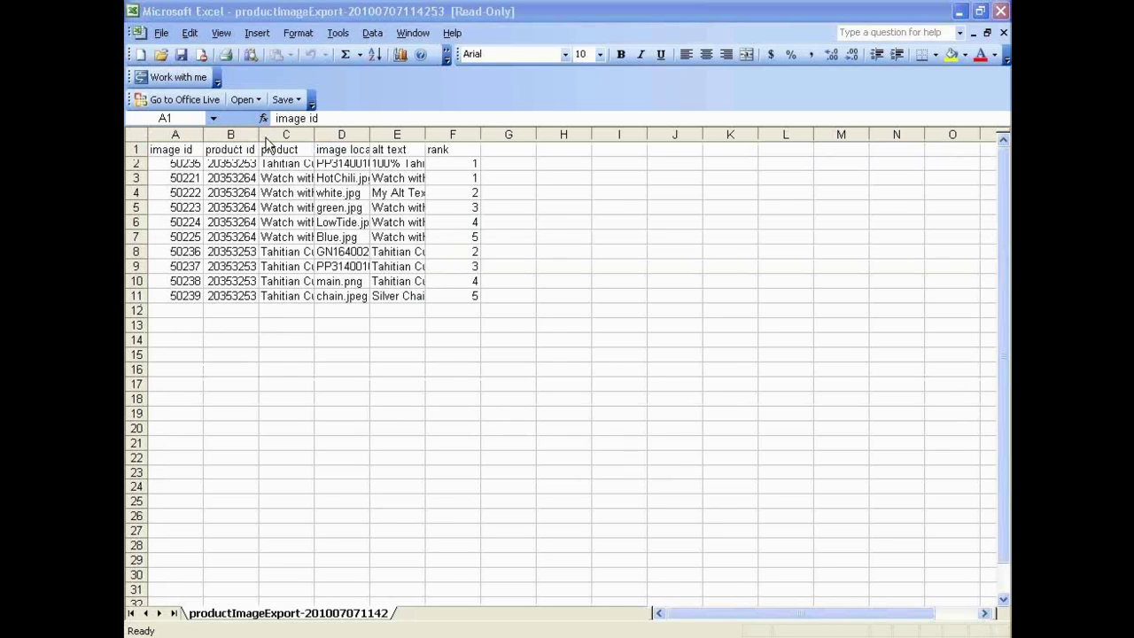
Widen the product id, product, image location and alt text columns to read the exported image data.
click(257, 135)
drag(257, 135, 607, 134)
drag(462, 133, 563, 133)
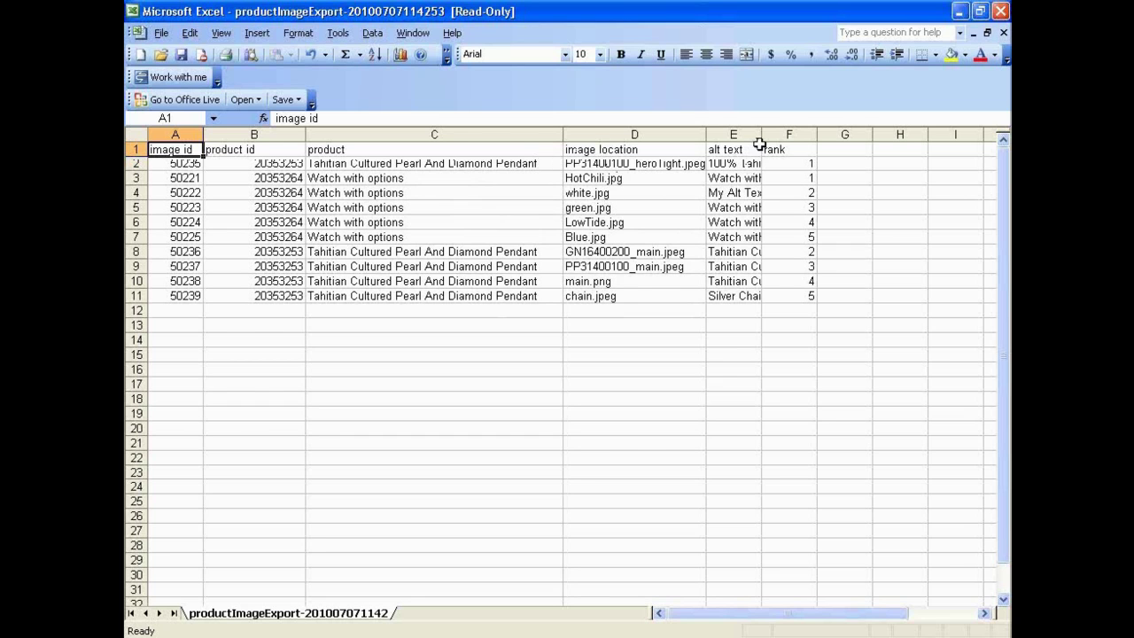
drag(759, 136, 859, 135)
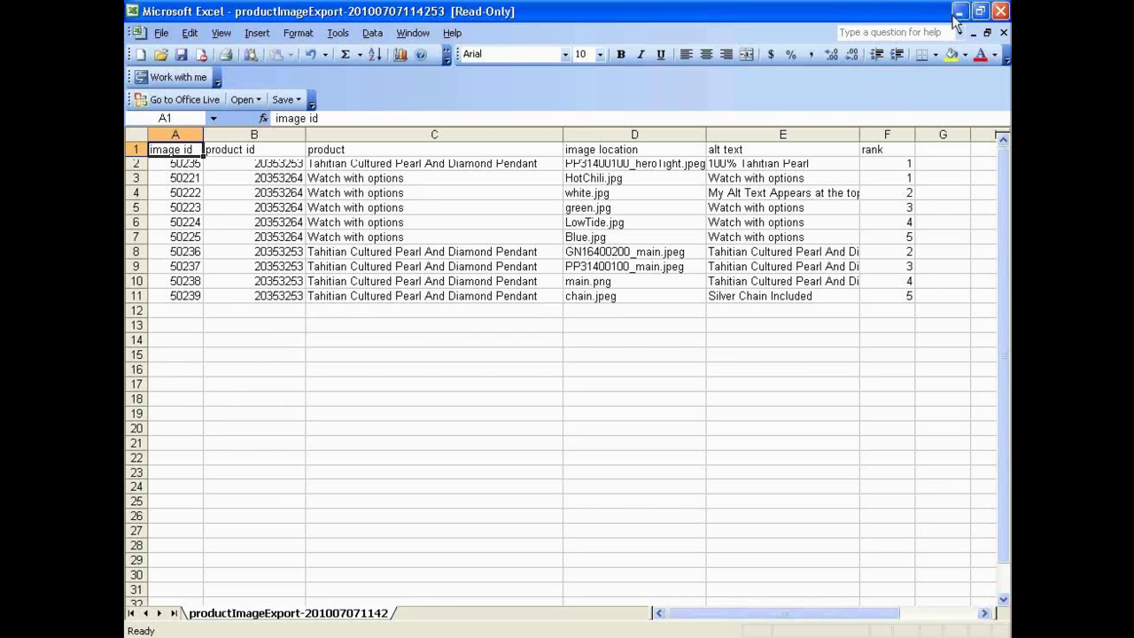
Close the exported spreadsheet without saving changes and dismiss the browser's downloads window.
click(999, 11)
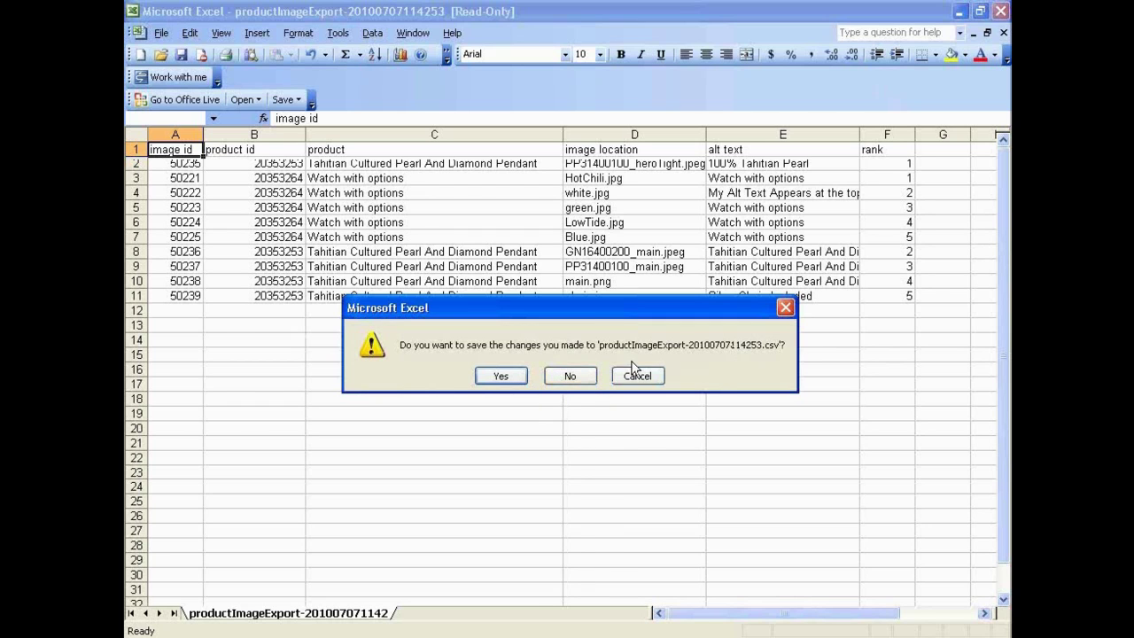
drag(604, 300, 611, 410)
click(574, 487)
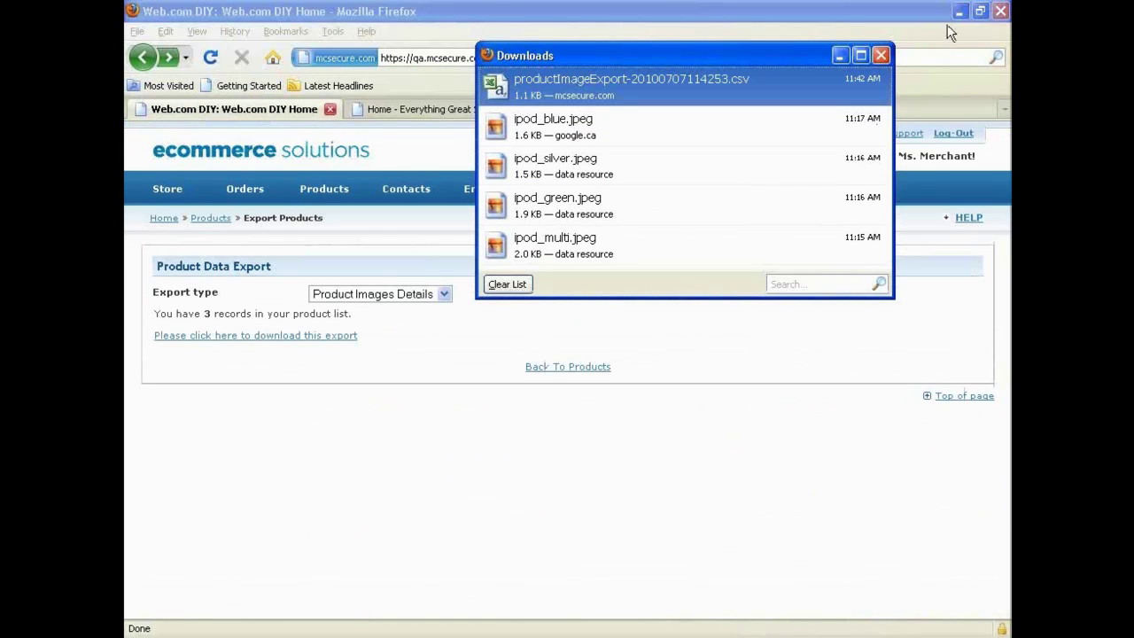
click(882, 56)
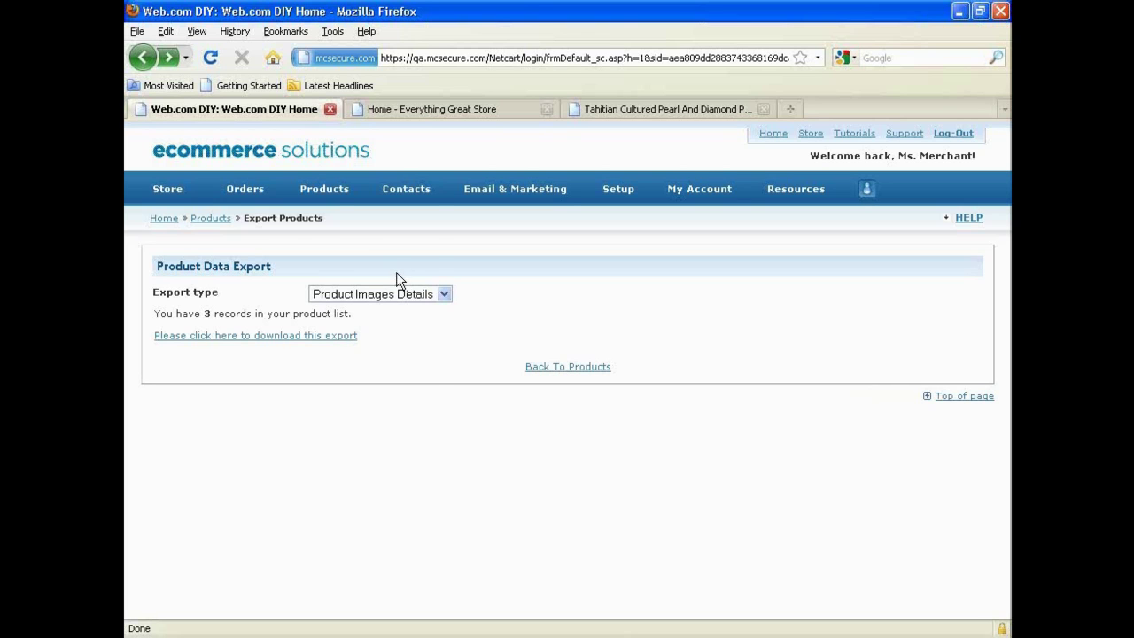
Go to the product import page and set the import type to Product Images Details.
mouse_move(327, 197)
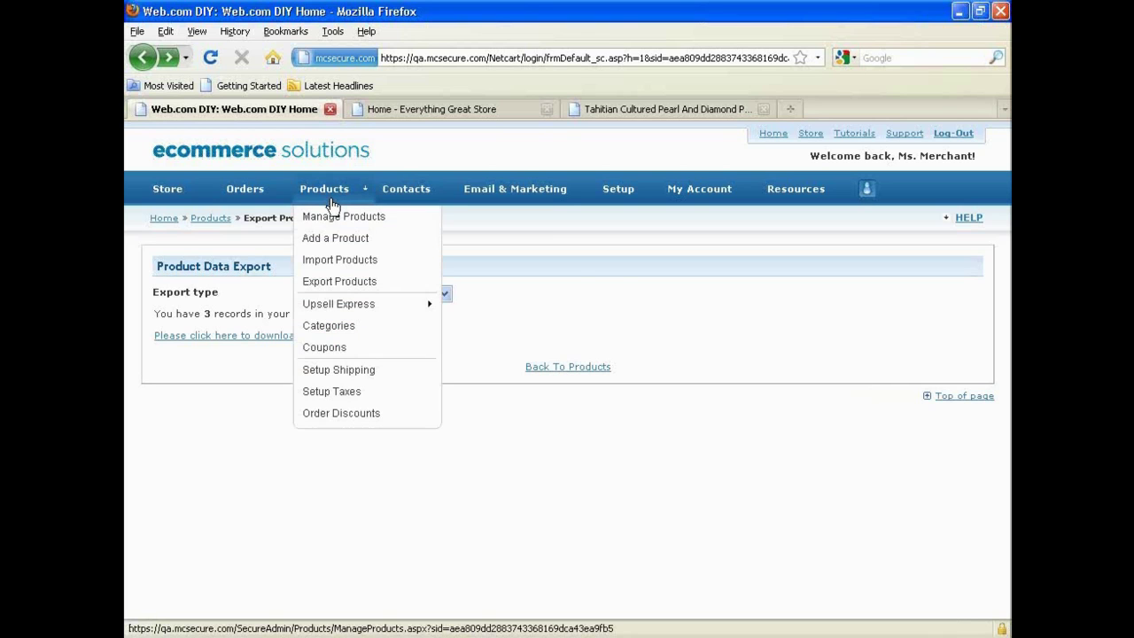
click(352, 261)
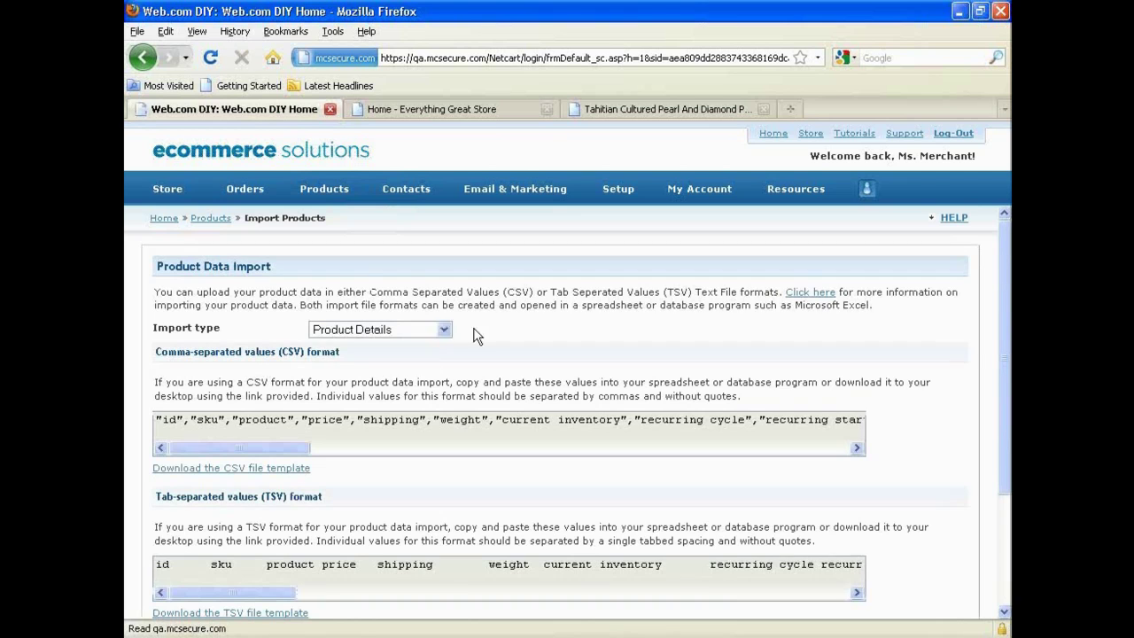
click(428, 334)
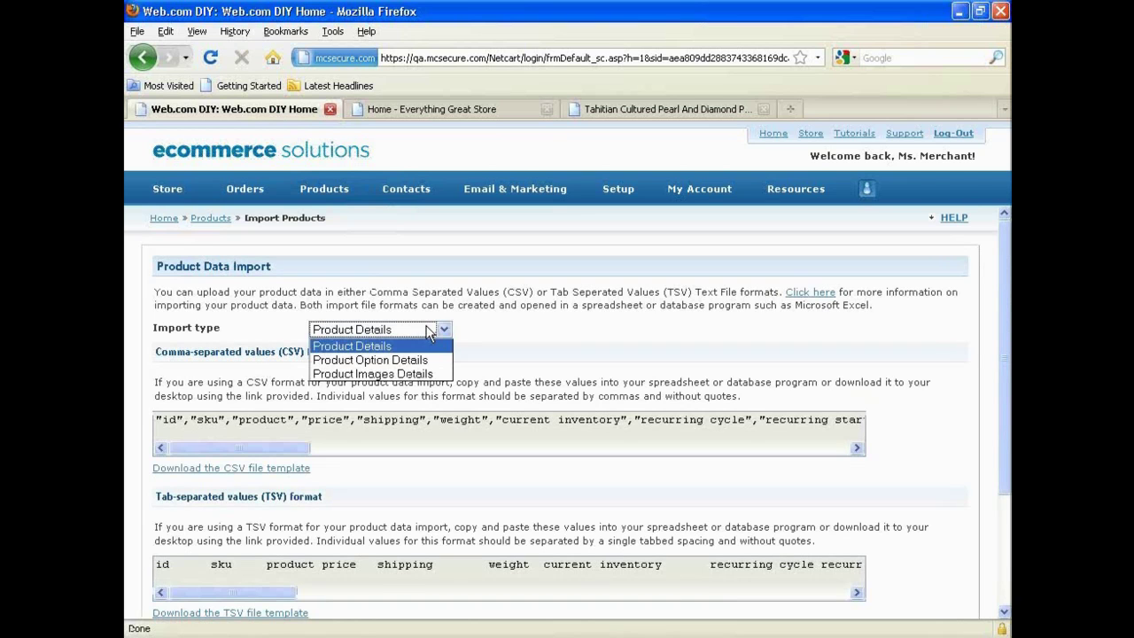
click(392, 375)
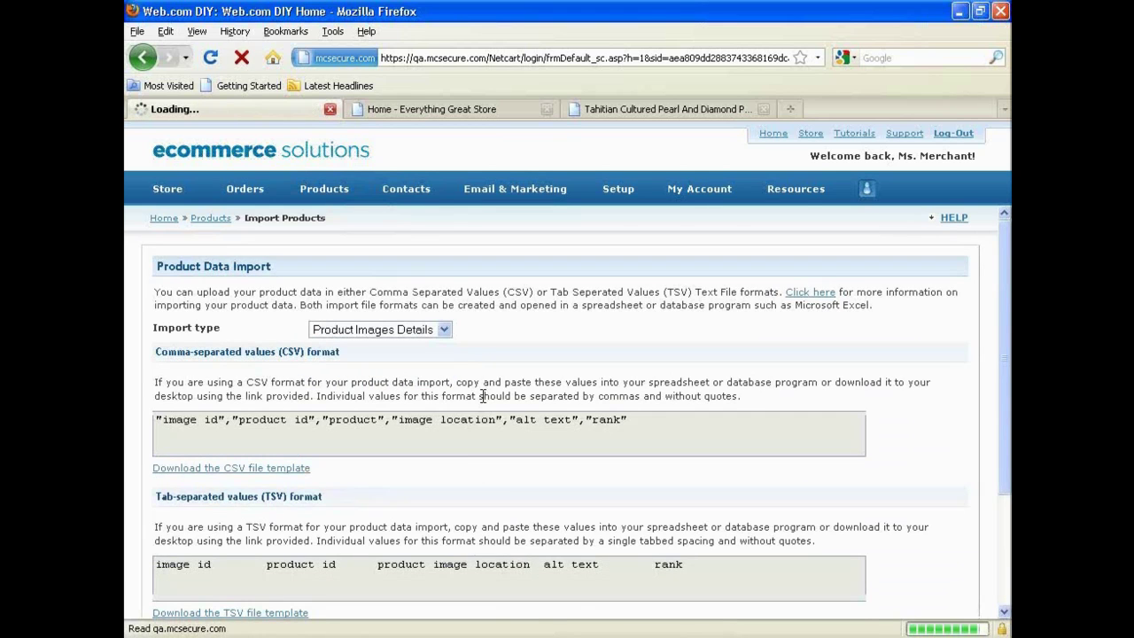
scroll(435, 526, down, 3)
click(465, 550)
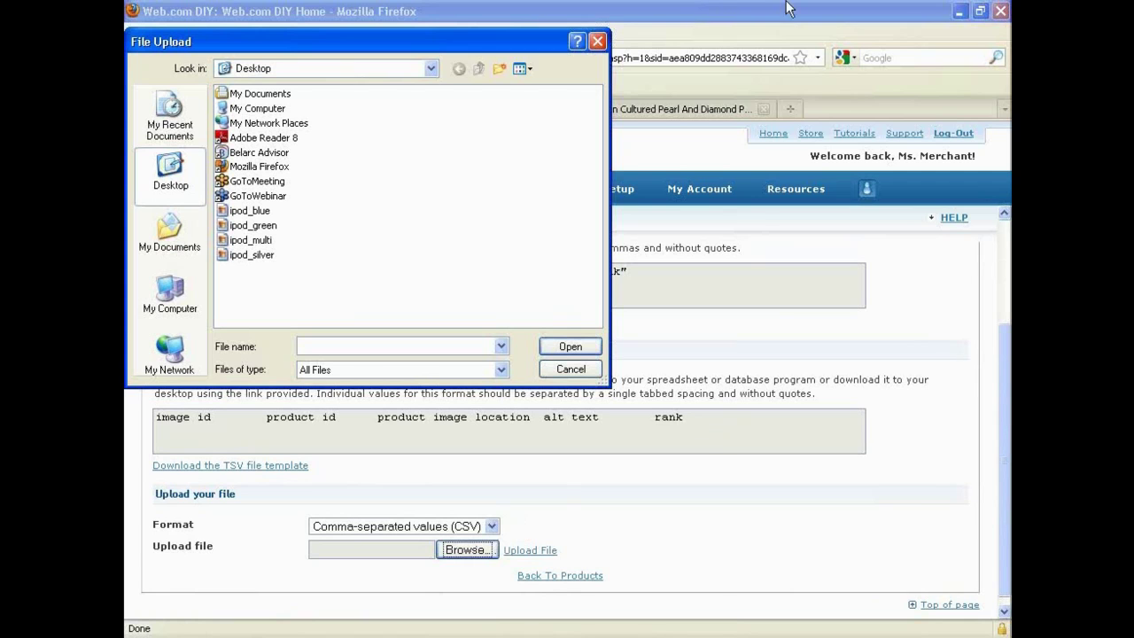
click(599, 40)
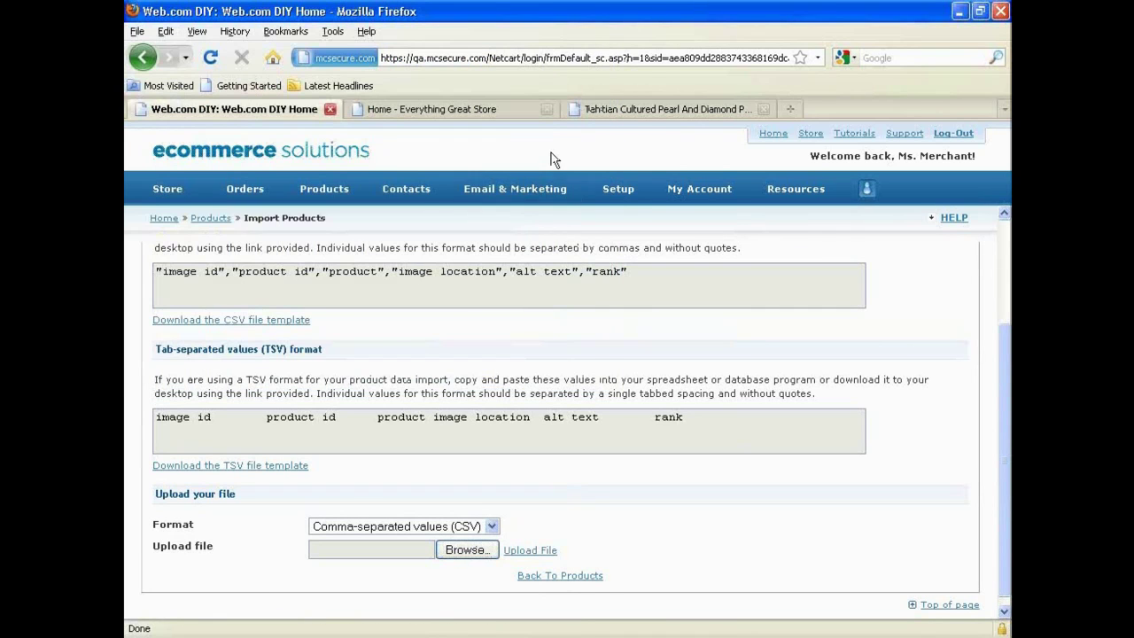
Open the store's page templates and choose Product Template as the type for a new template.
mouse_move(518, 188)
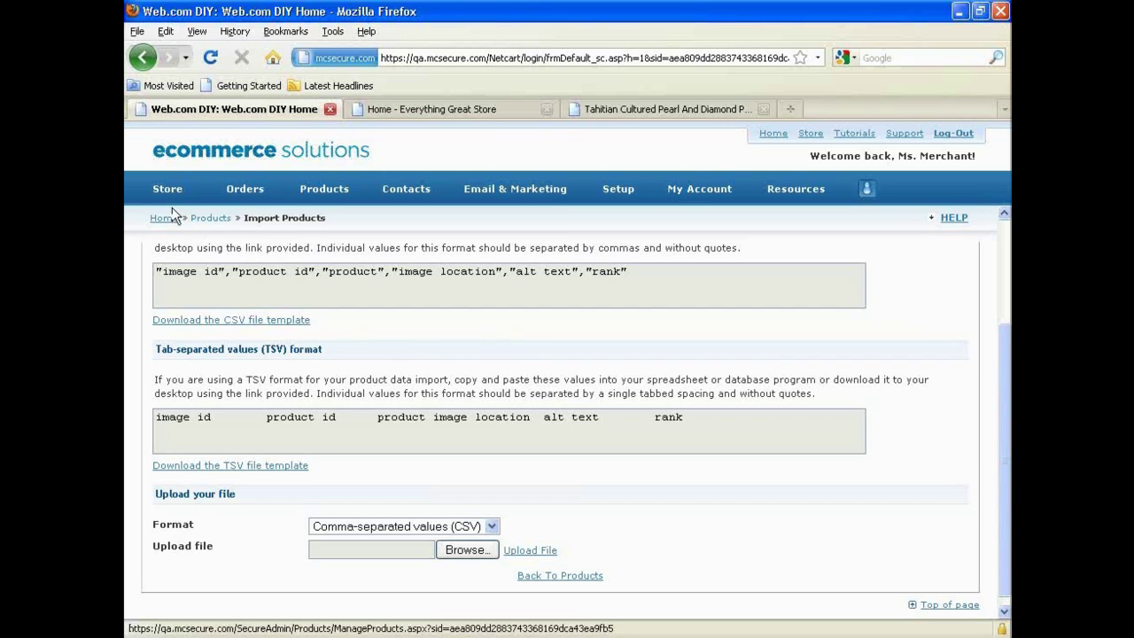
mouse_move(165, 202)
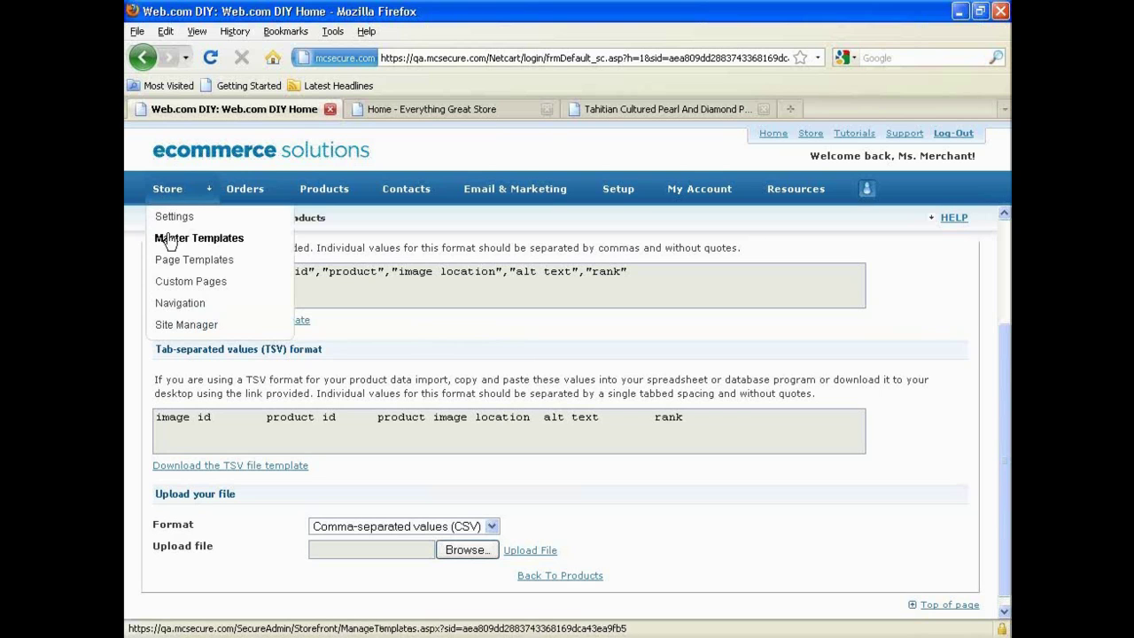
click(174, 259)
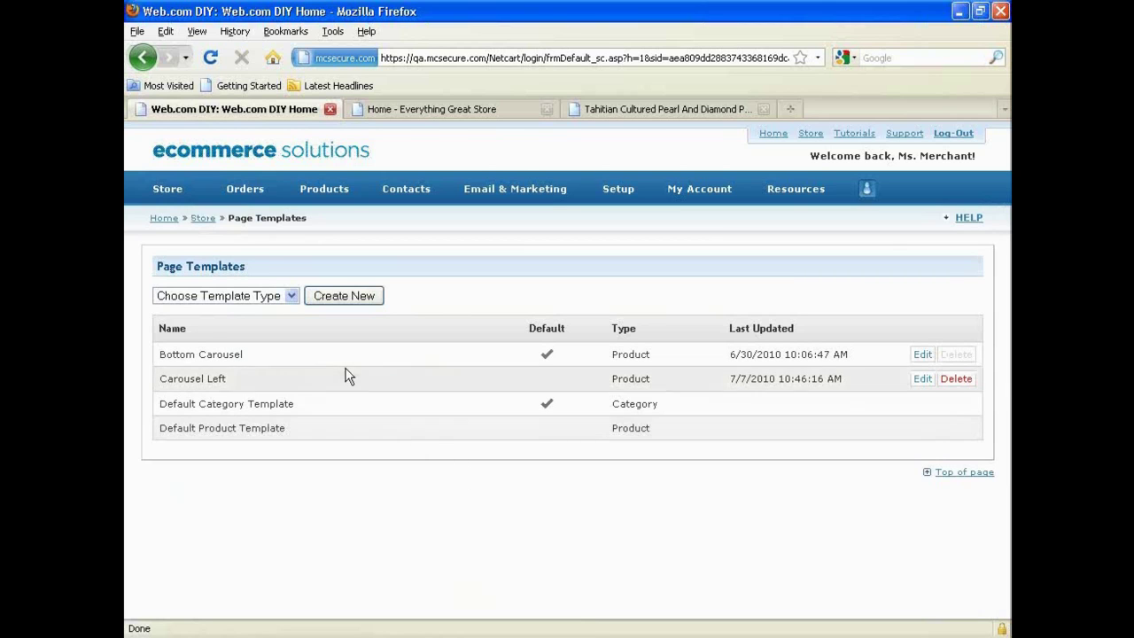
click(281, 295)
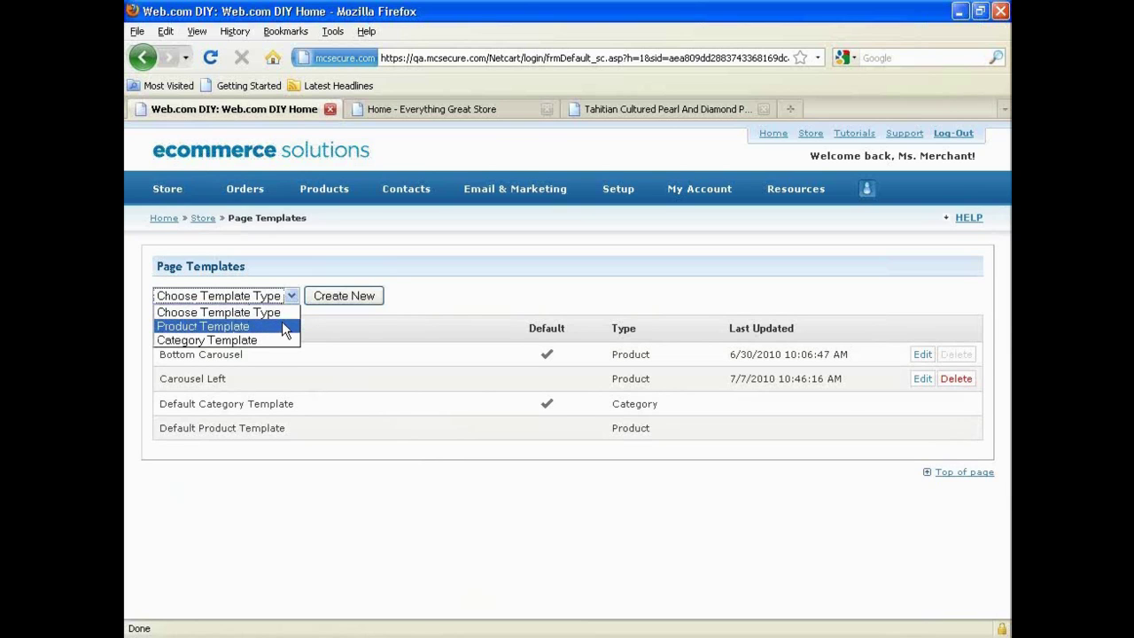
click(326, 307)
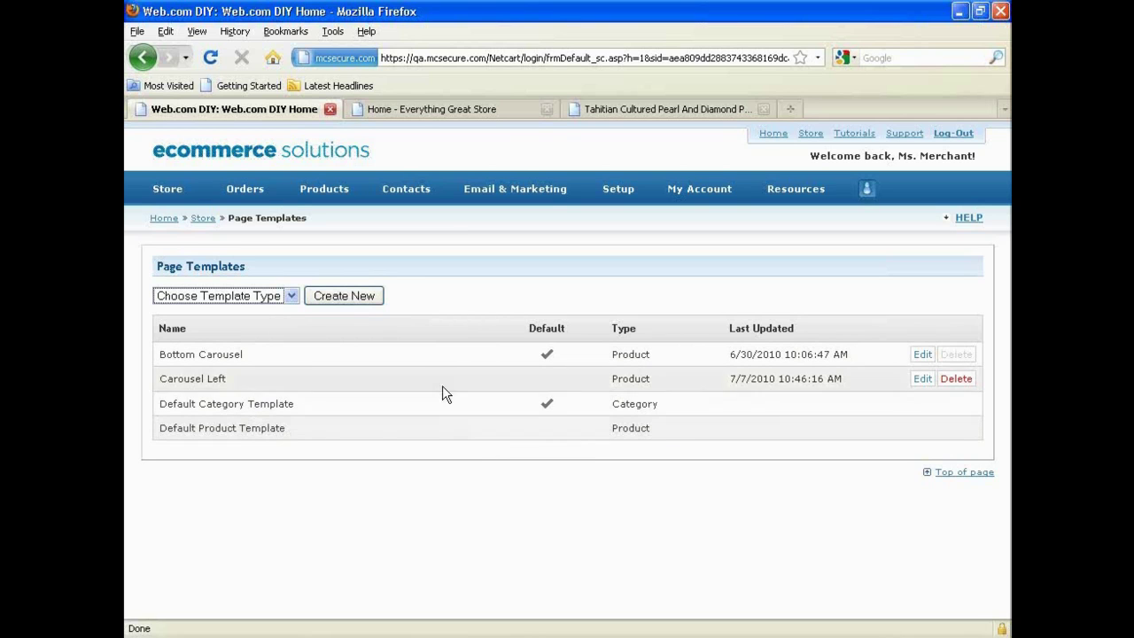
click(258, 298)
click(259, 325)
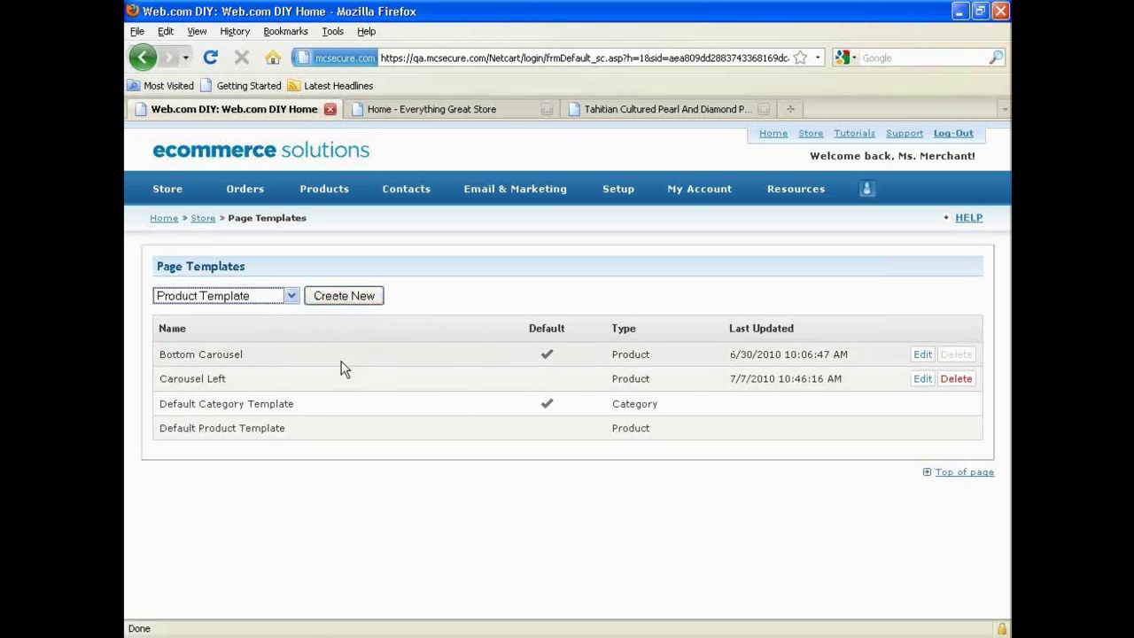
Open the Bottom Carousel template, examine its merge data entries for product images, and return to the page templates list.
click(922, 355)
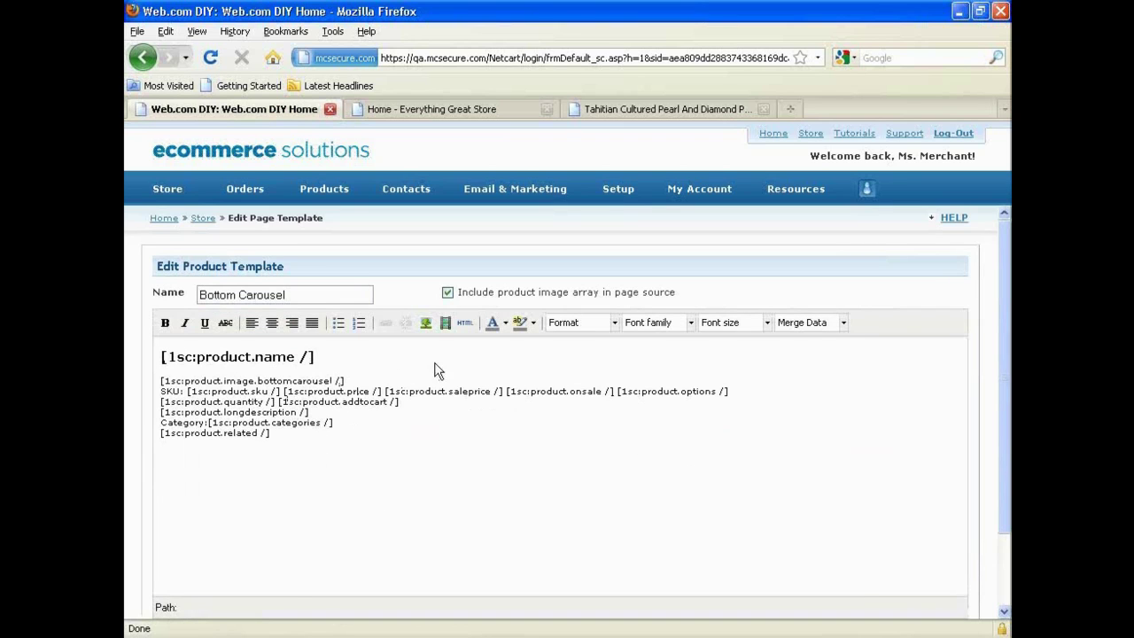
click(821, 322)
drag(895, 361, 899, 406)
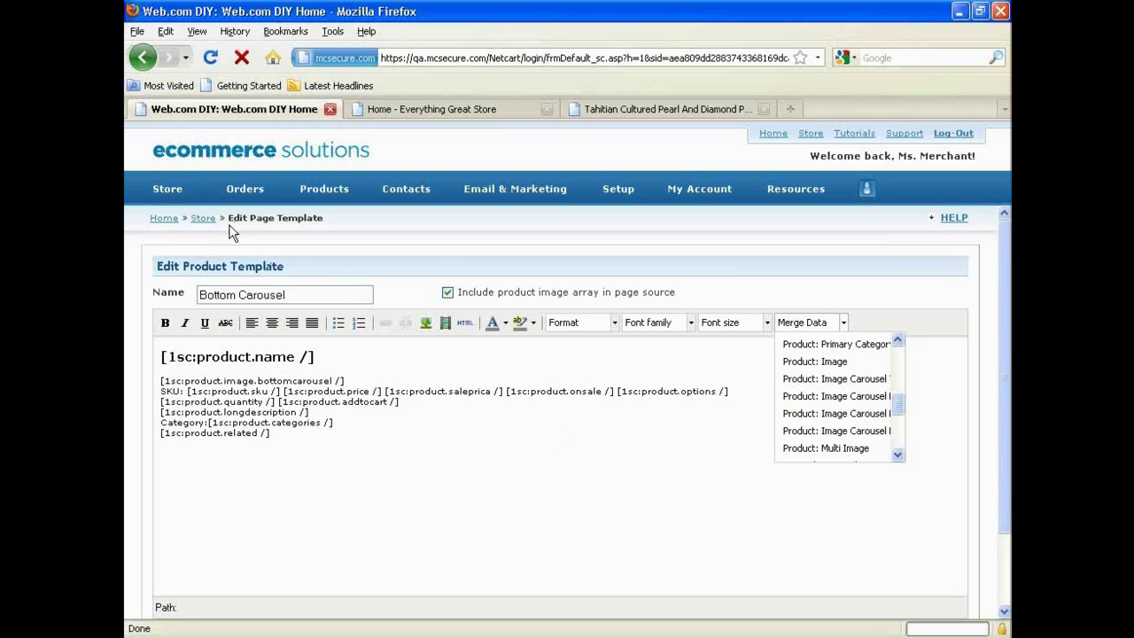
mouse_move(176, 209)
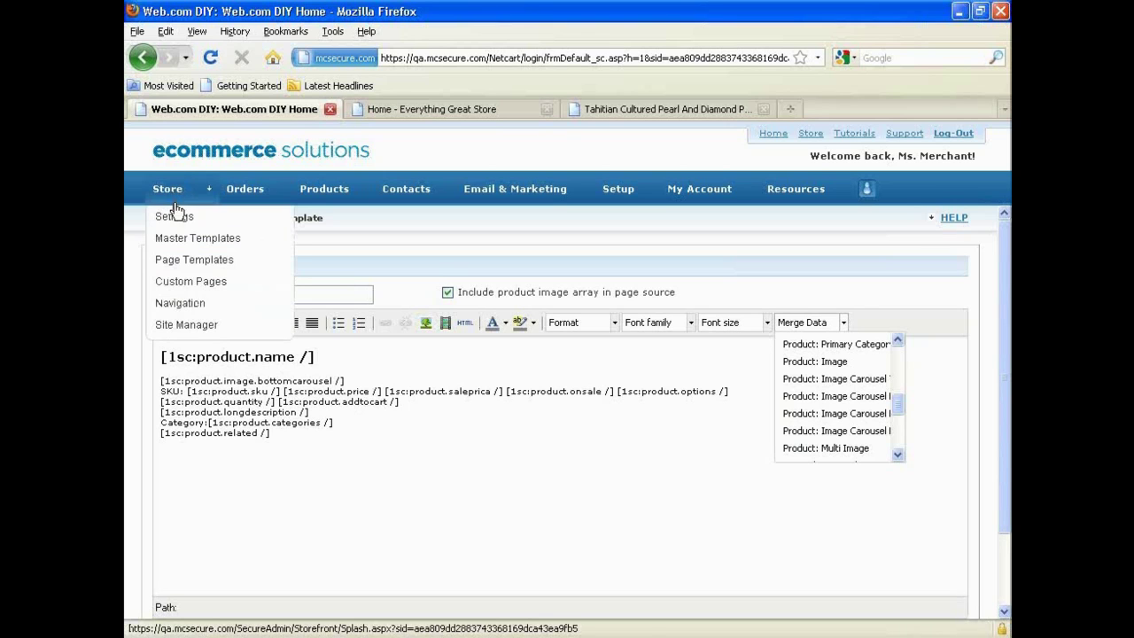
click(161, 259)
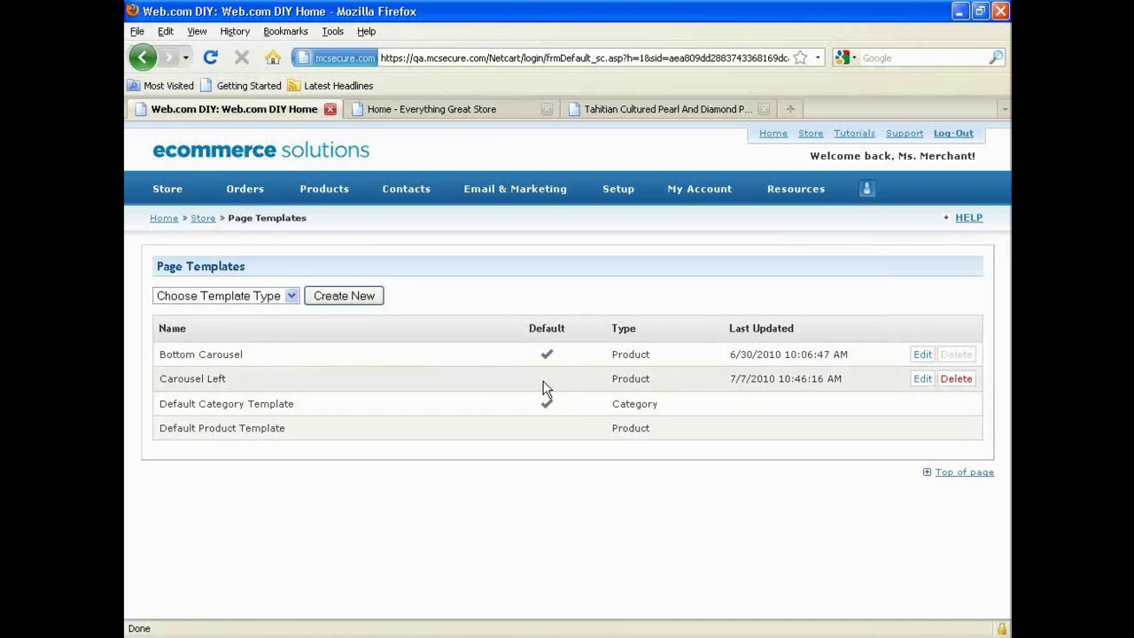
Set the product template to Carousel Left in the store settings and save the settings.
mouse_move(177, 201)
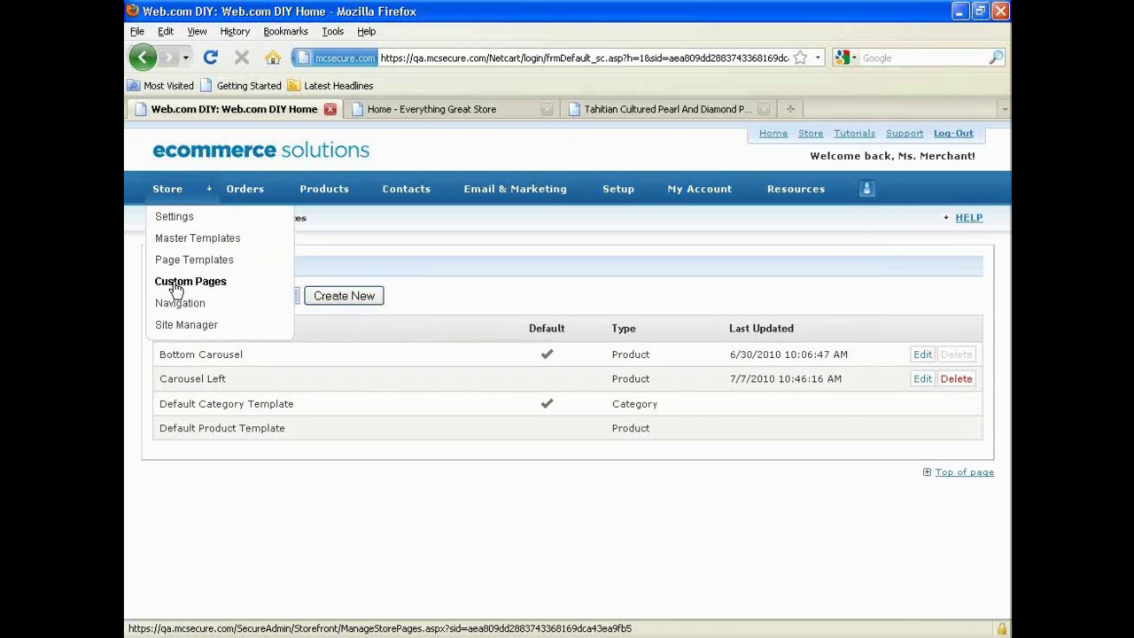
click(170, 209)
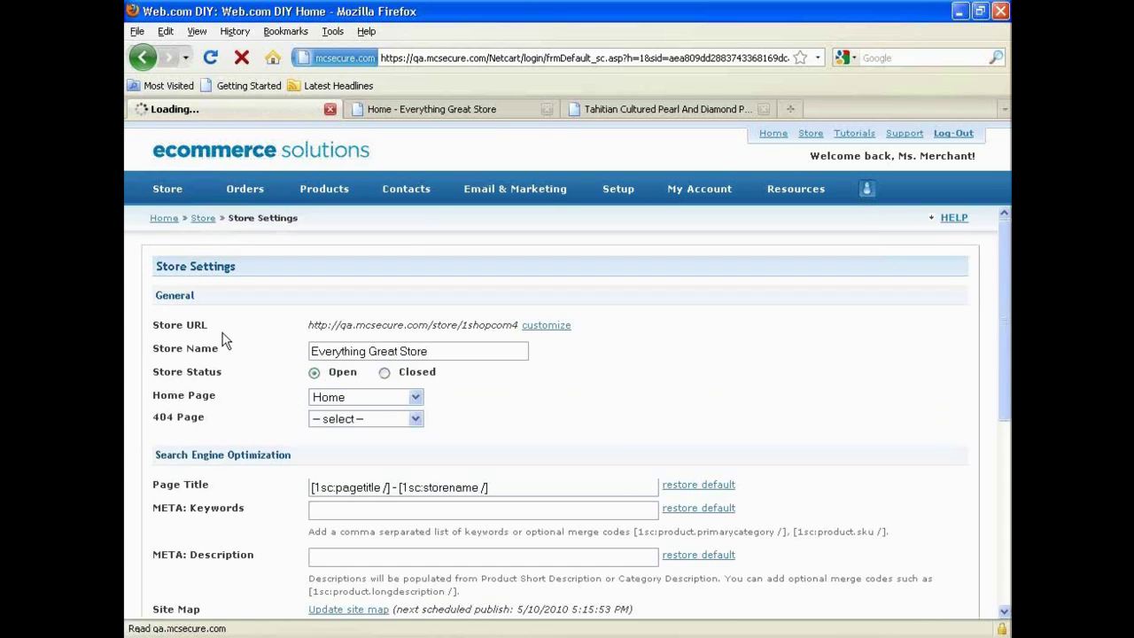
scroll(372, 483, down, 4)
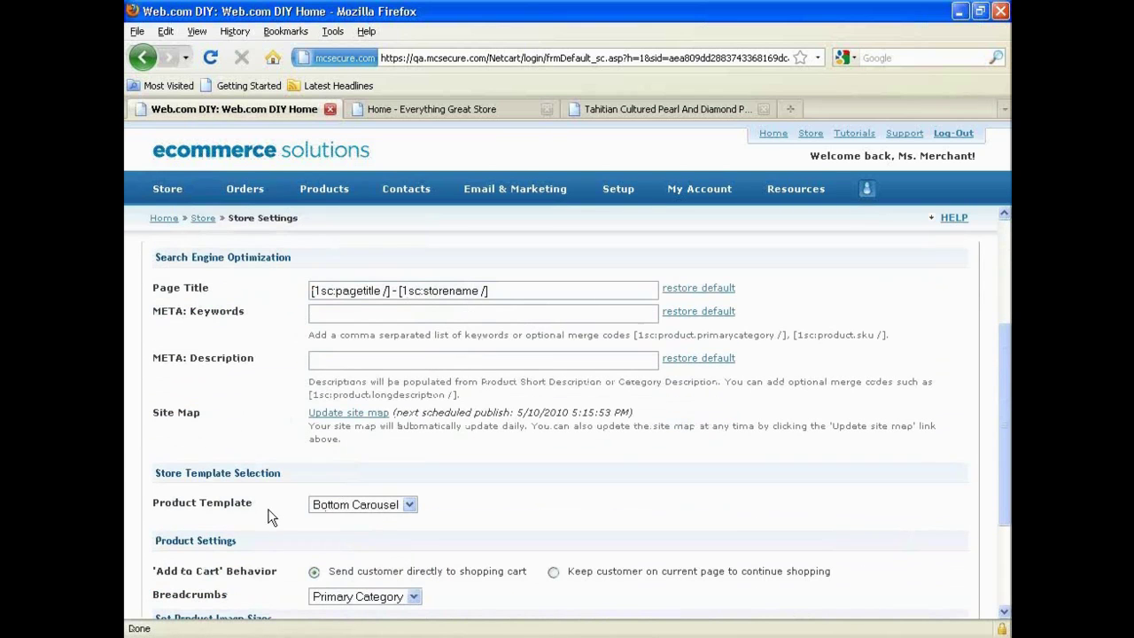
click(335, 505)
click(337, 549)
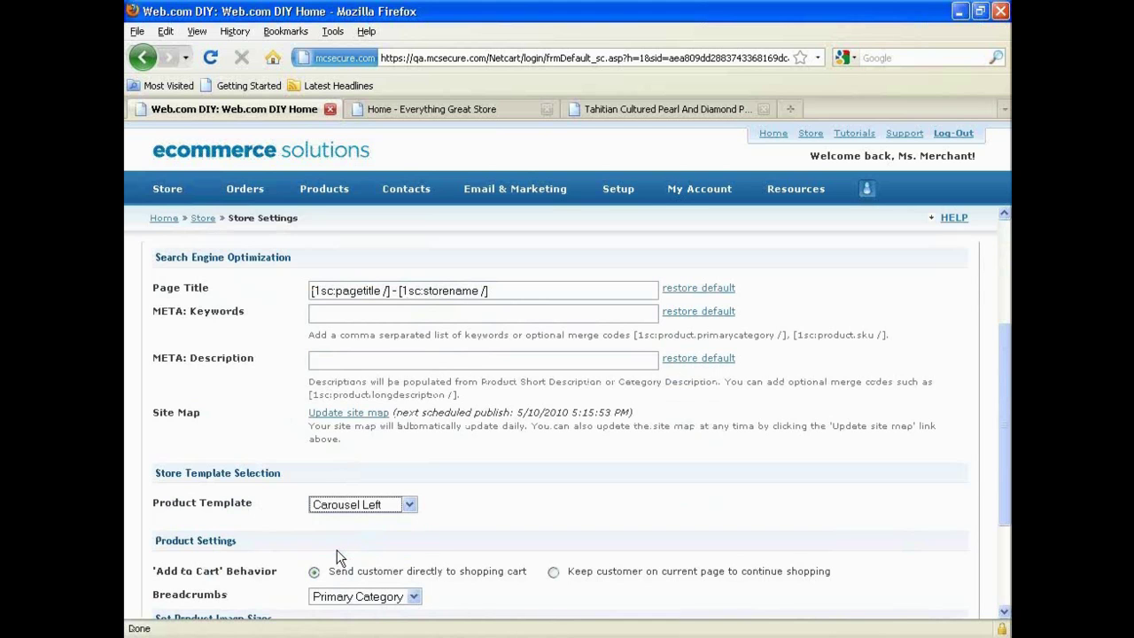
scroll(484, 501, down, 3)
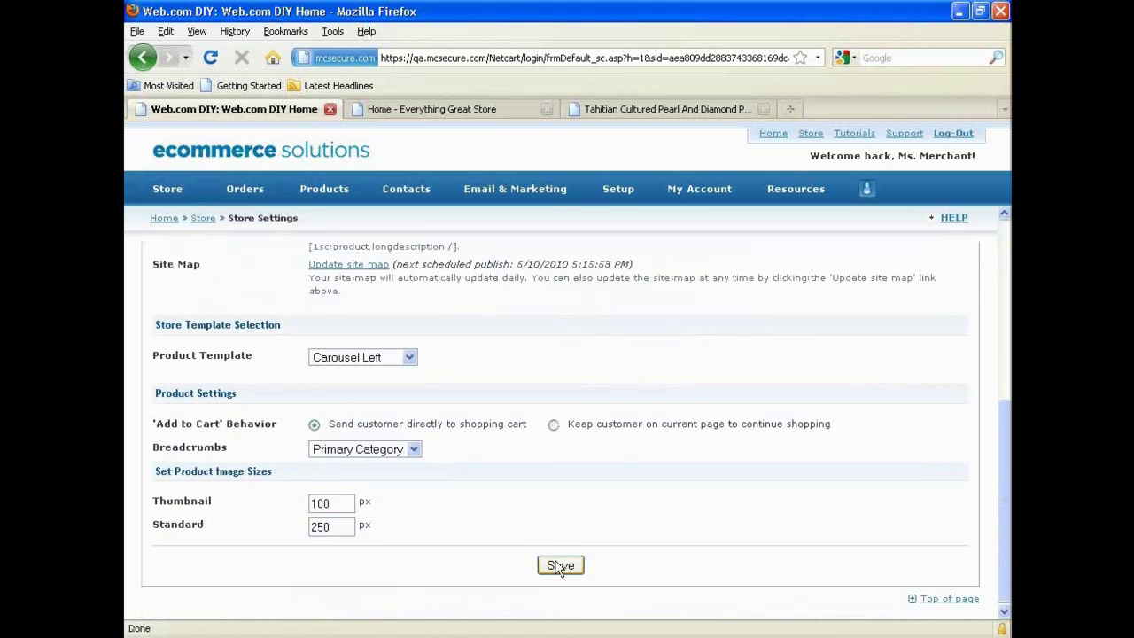
click(557, 560)
Reload the Tahitian Cultured Pearl And Diamond Pendant storefront page and advance its image carousel to check the template layout.
click(622, 107)
right_click(738, 341)
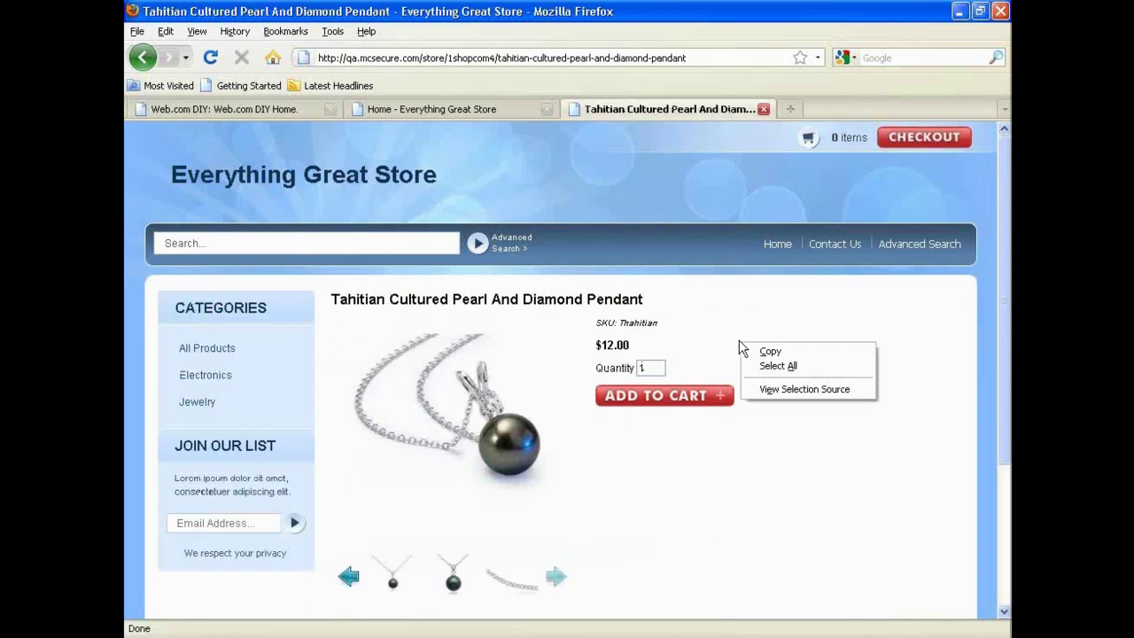
click(724, 337)
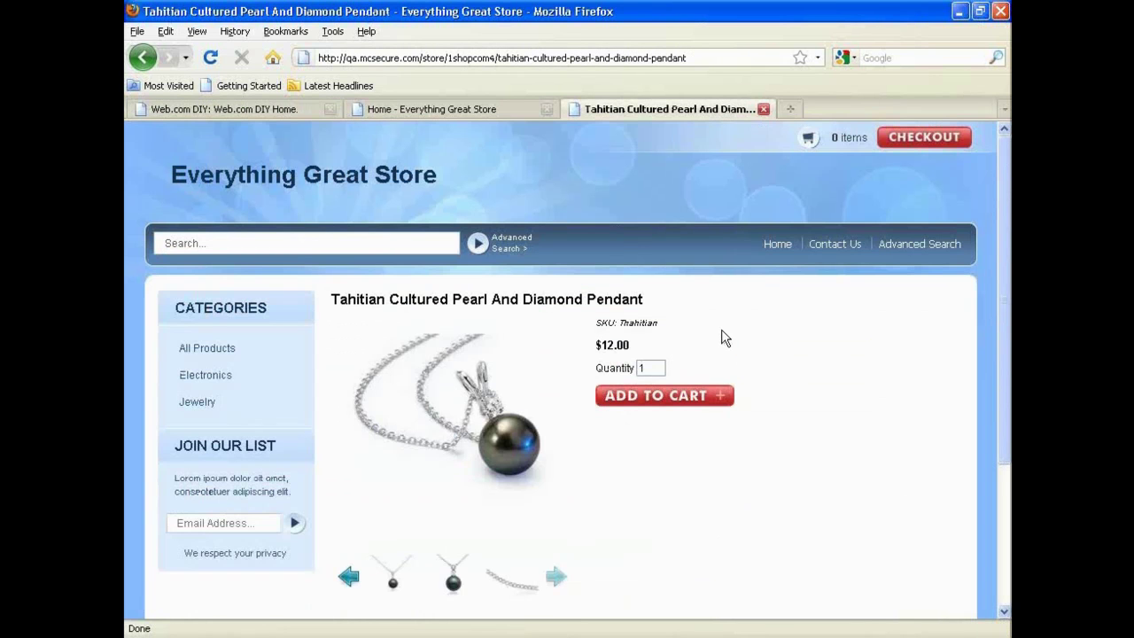
click(210, 58)
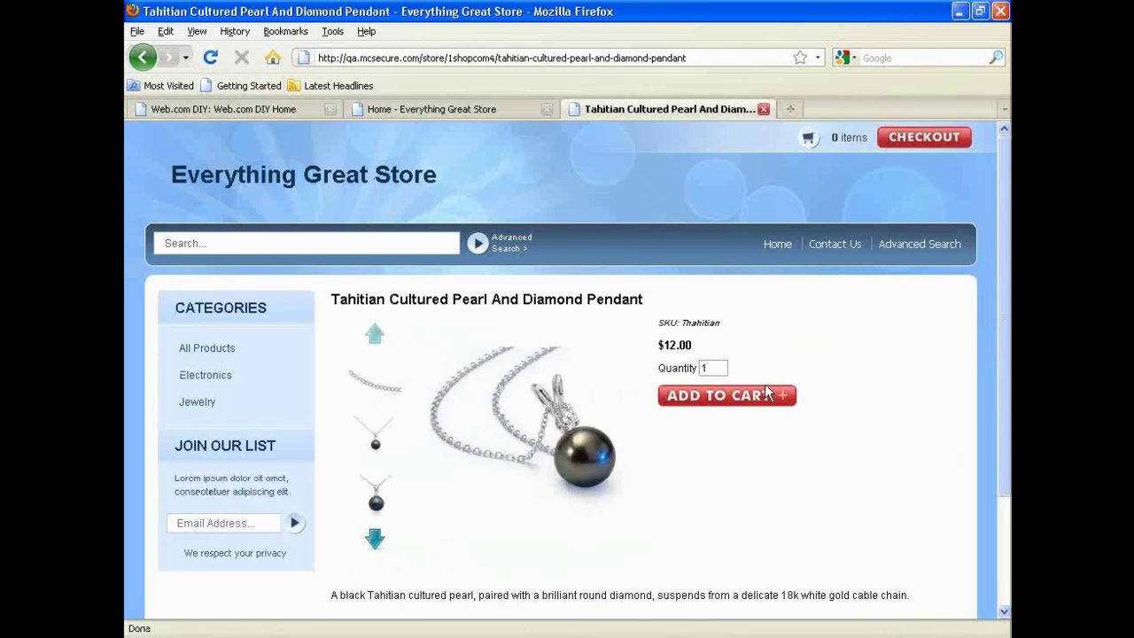
click(373, 538)
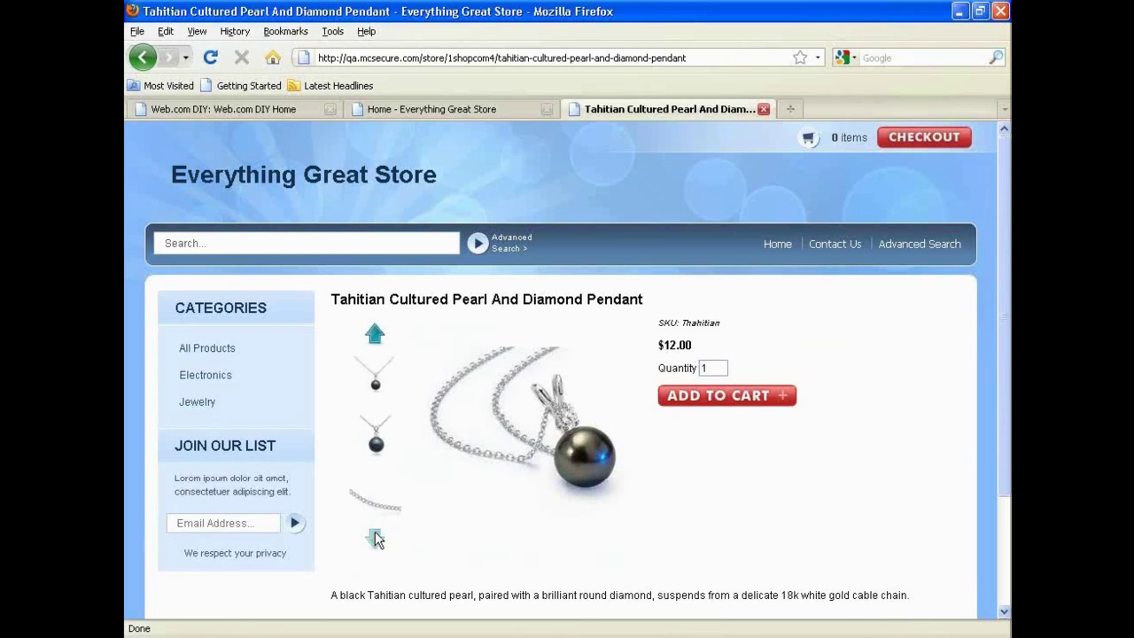
Open the Watch with options product from the Jewelry category and browse the thumbnails in its image carousel.
click(205, 402)
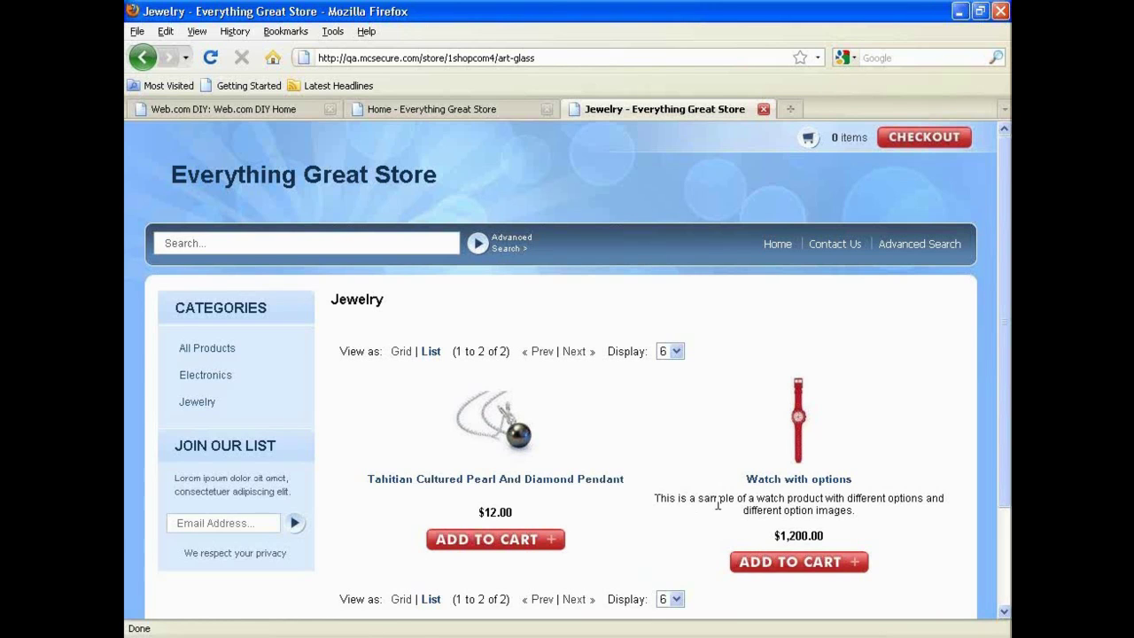
click(798, 440)
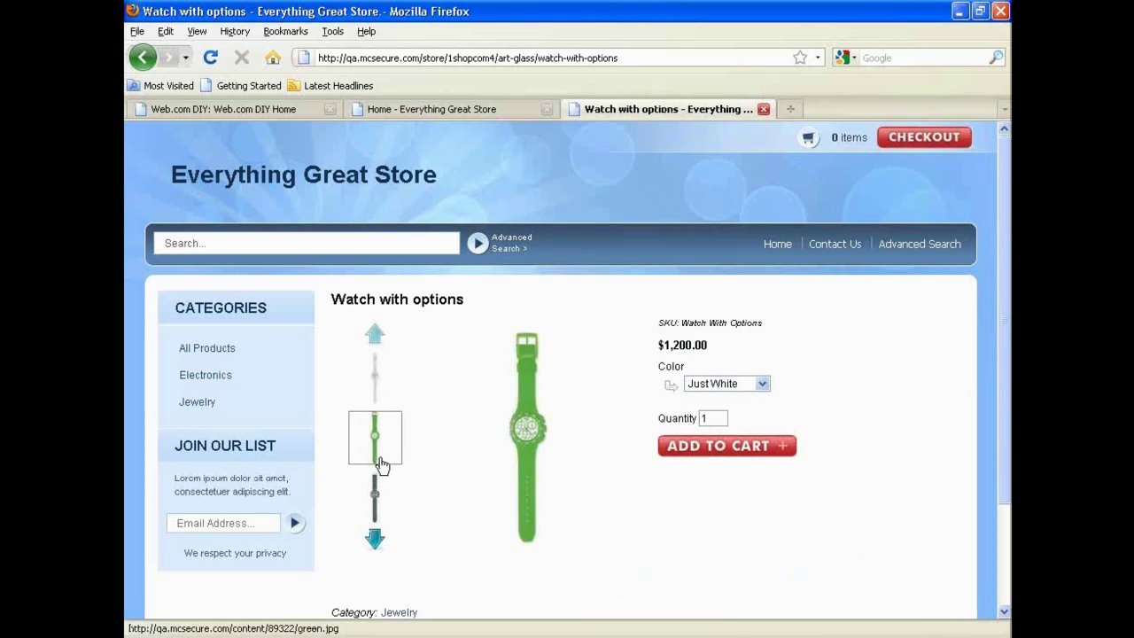
click(374, 539)
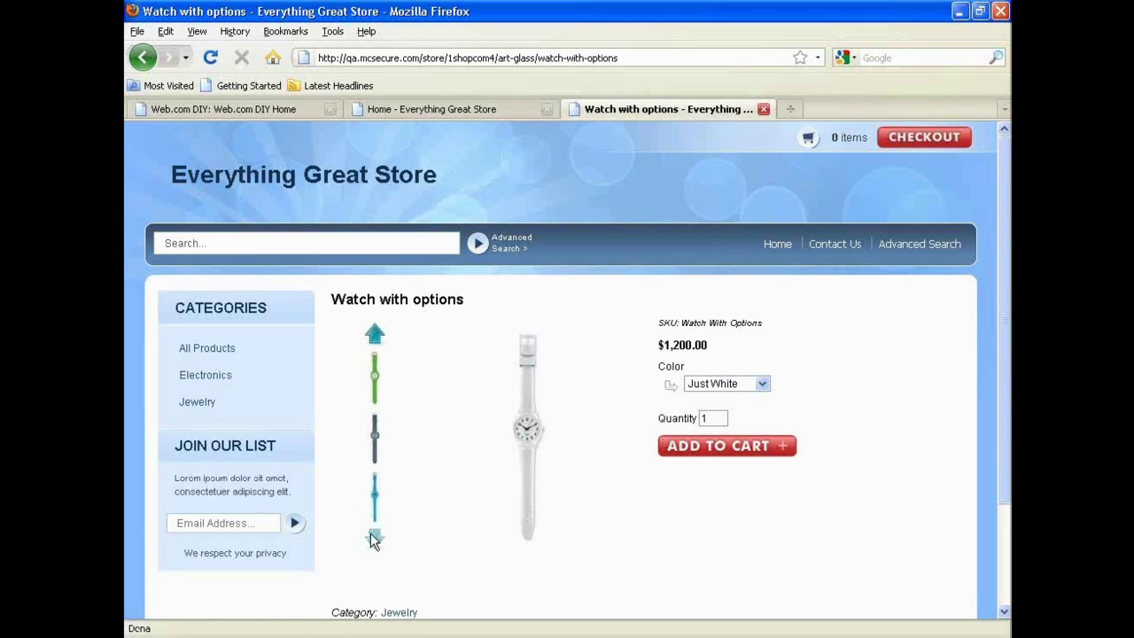
click(374, 493)
click(374, 433)
Preview the watch image for the Rise Up, Green Master and Low Tide color options.
click(762, 386)
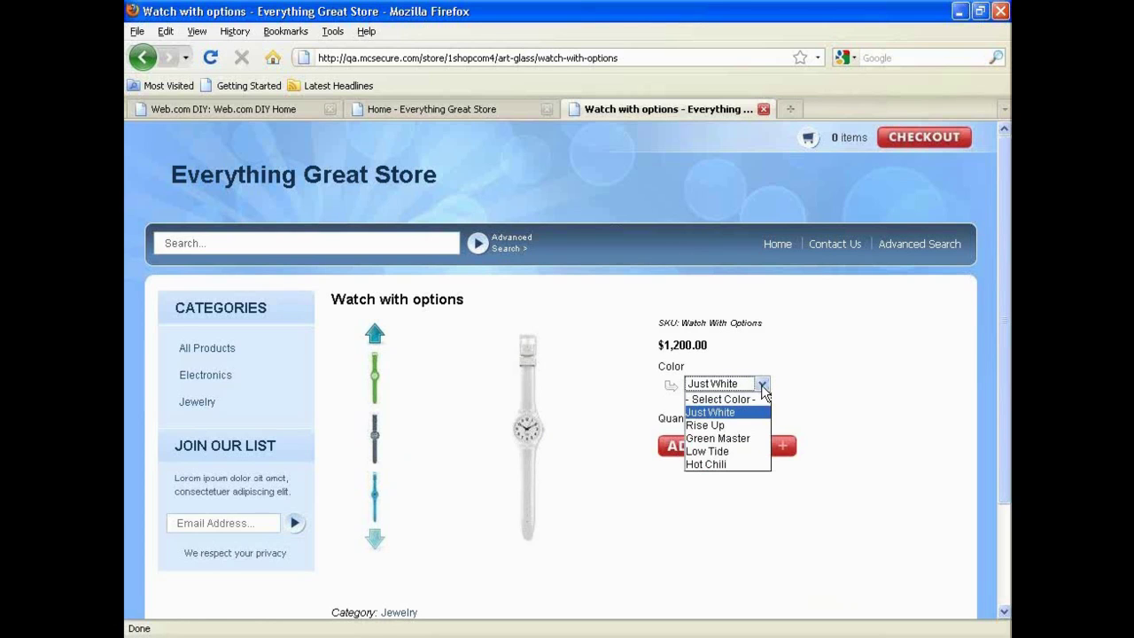
click(757, 426)
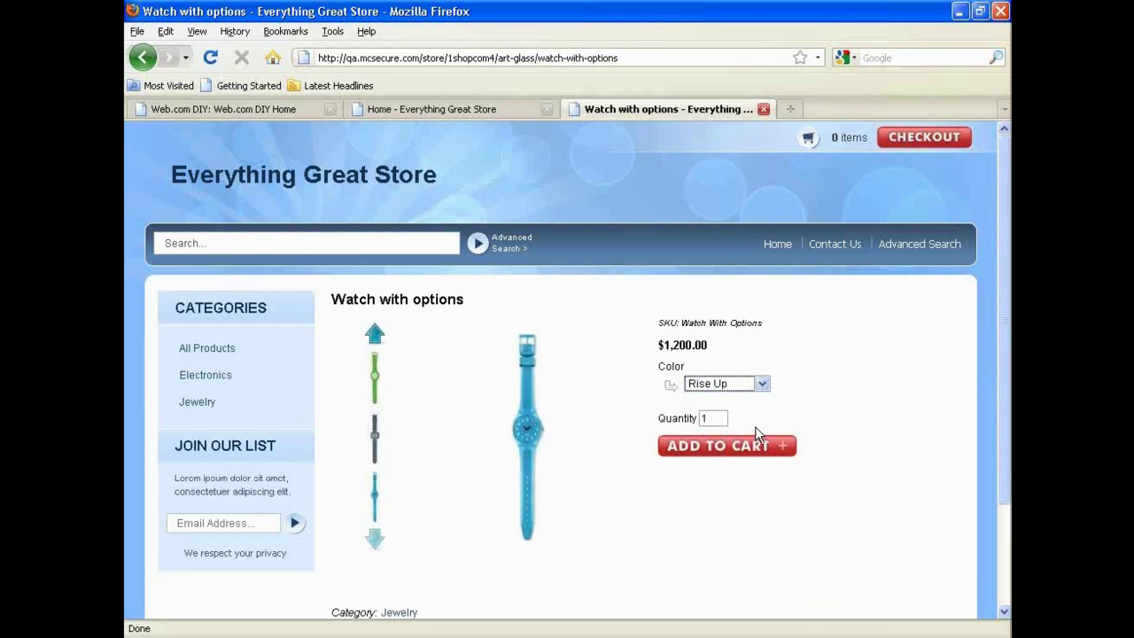
click(725, 382)
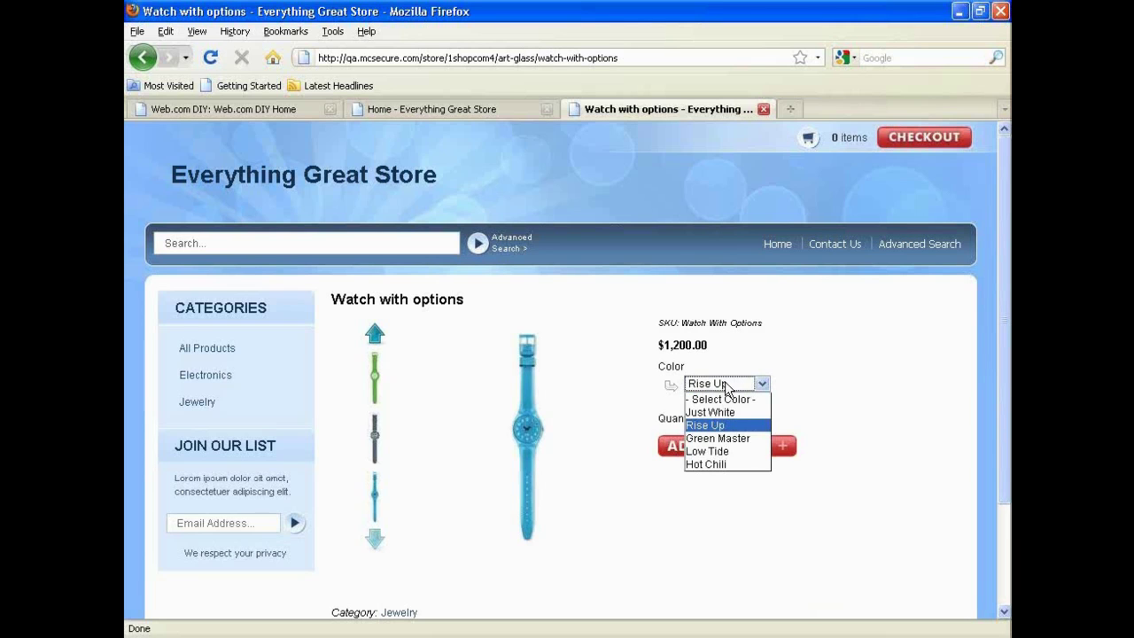
click(740, 439)
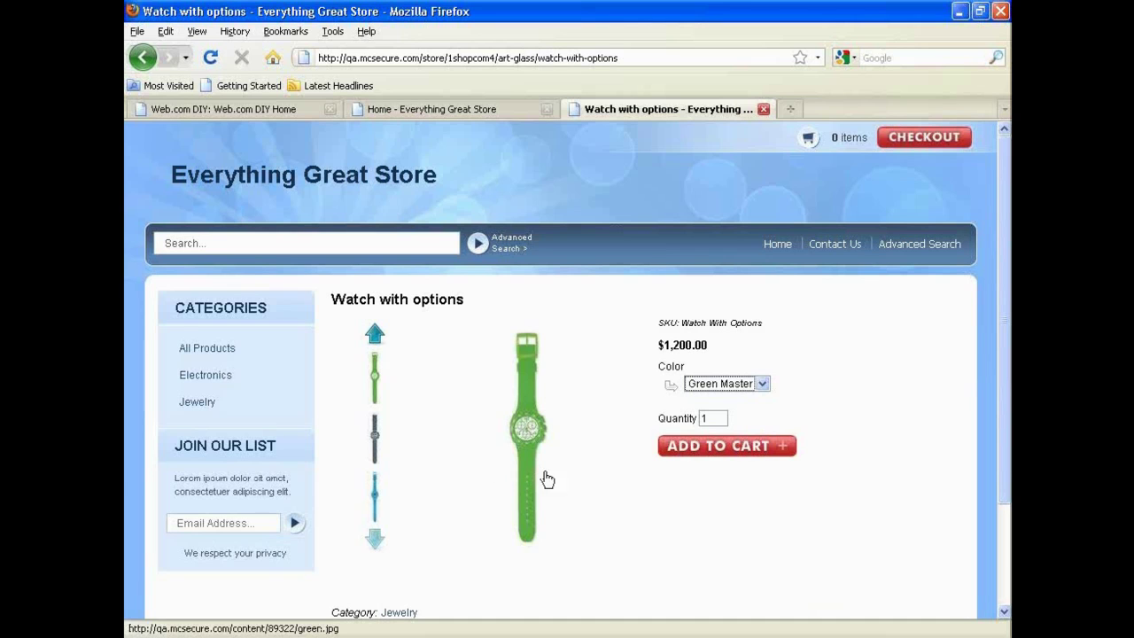
click(761, 384)
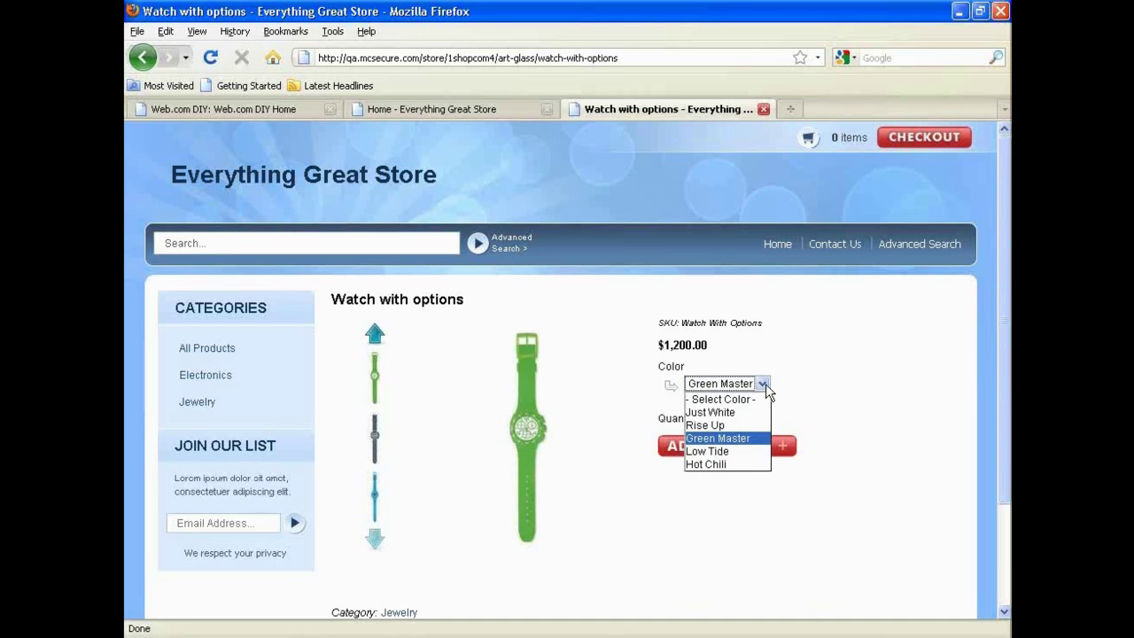
click(757, 449)
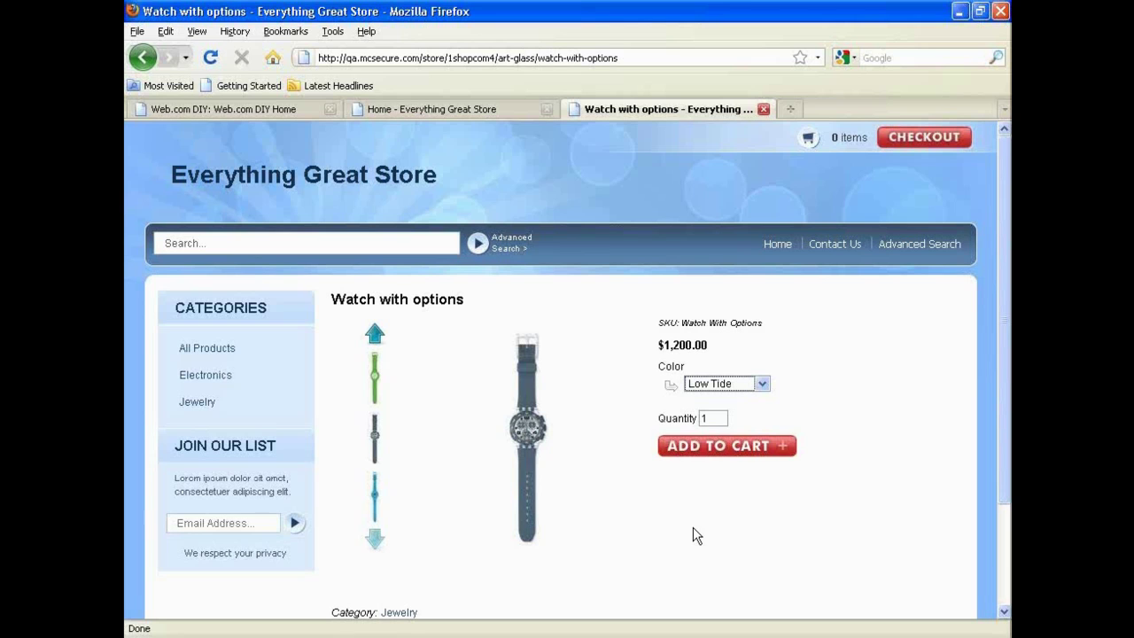
Set the watch's color to Rise Up, view the enlarged product image and close the enlargement.
click(748, 386)
click(753, 424)
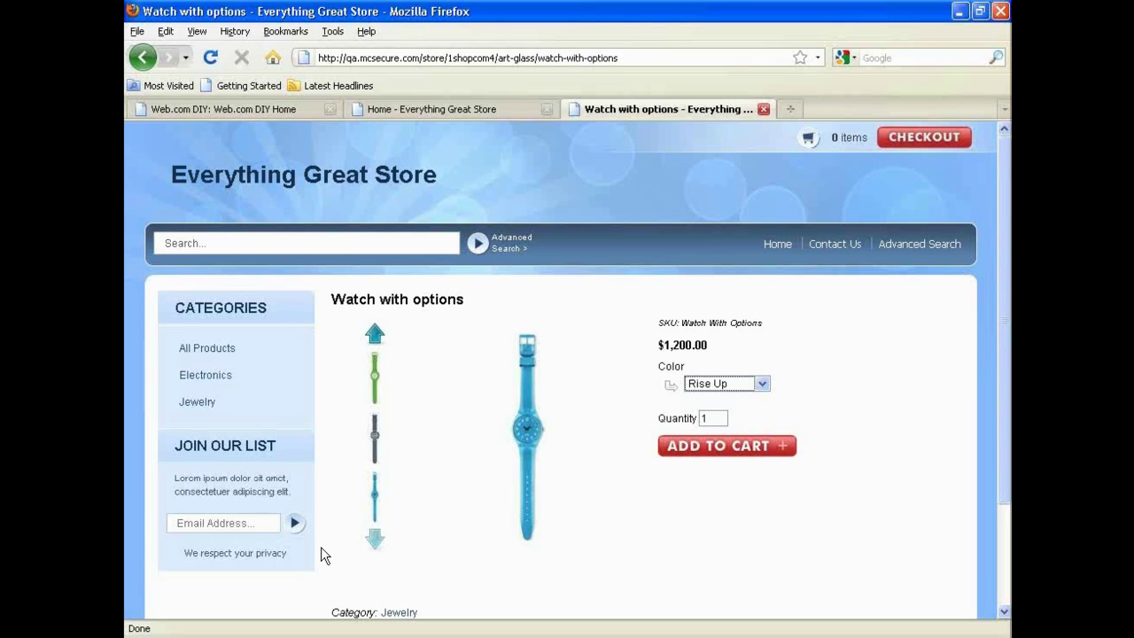
click(508, 451)
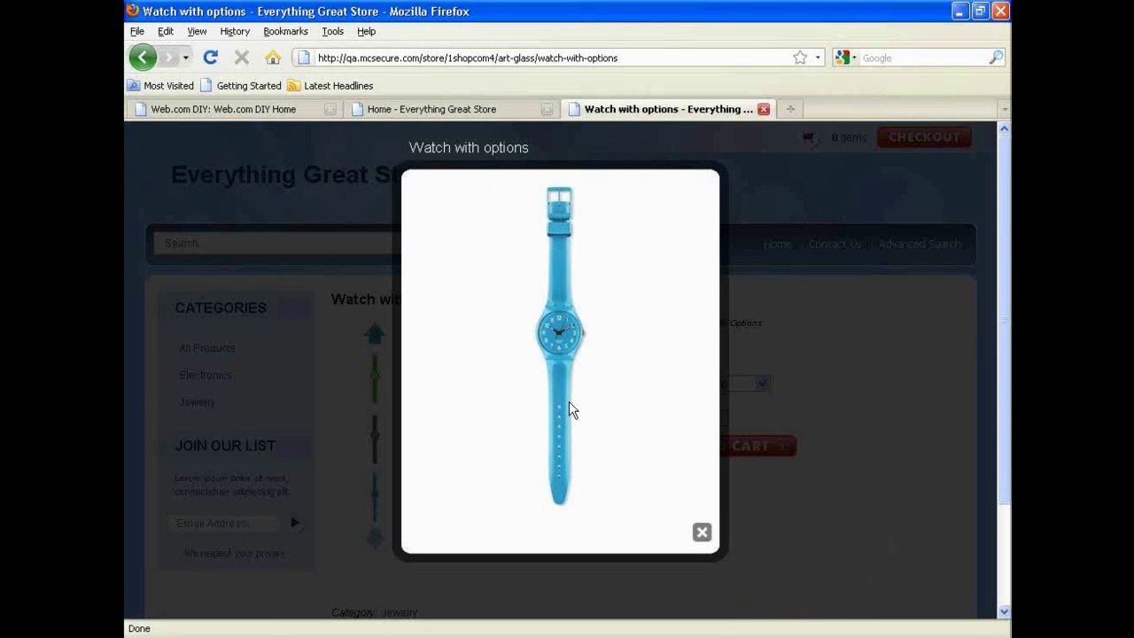
click(701, 531)
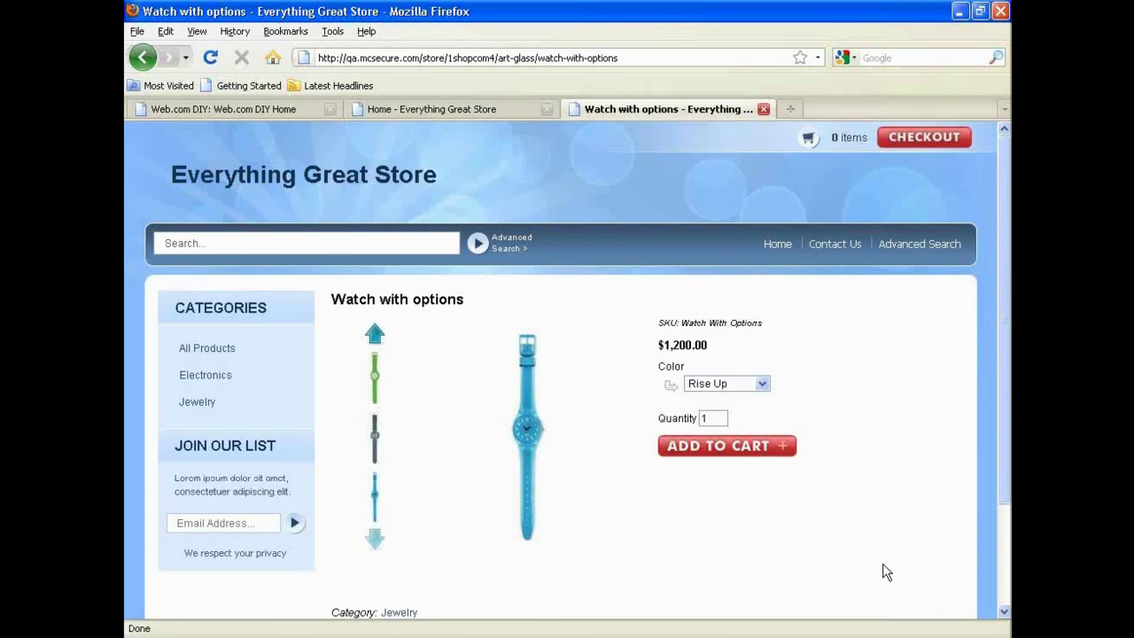
Return to the store administration and open the Carousel Left page template for editing to examine its merge codes.
click(511, 107)
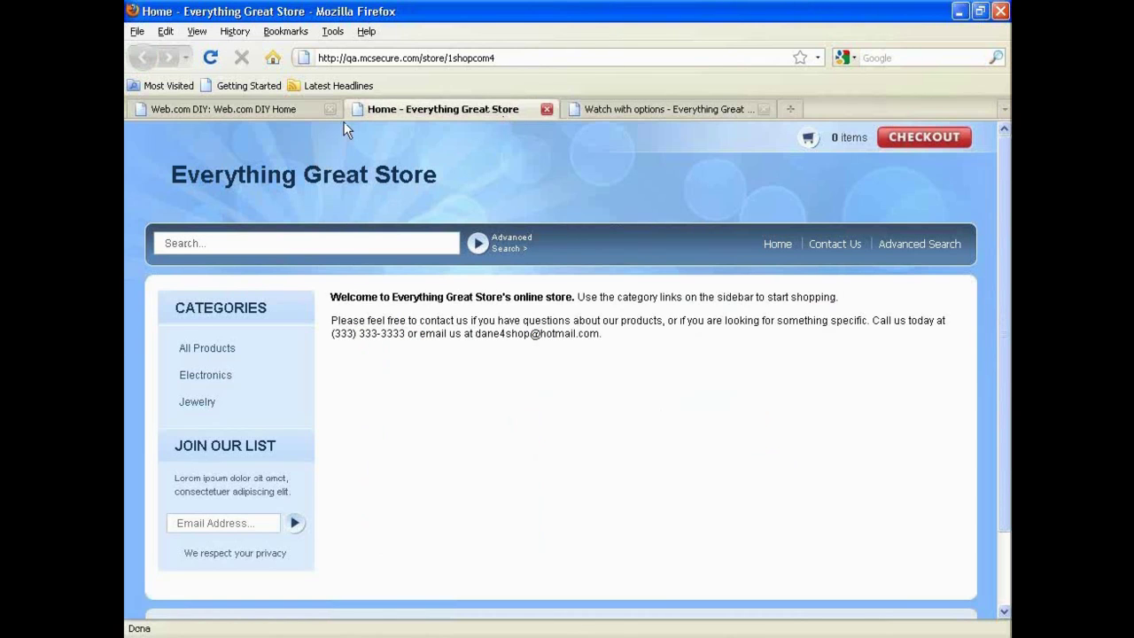
click(293, 107)
mouse_move(176, 193)
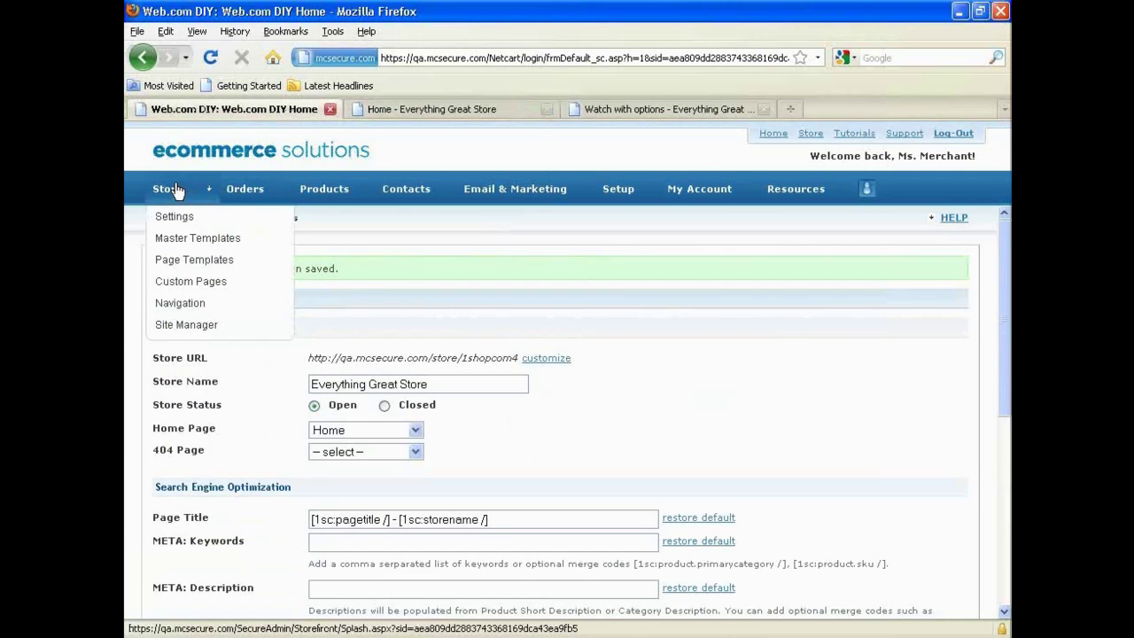
click(174, 260)
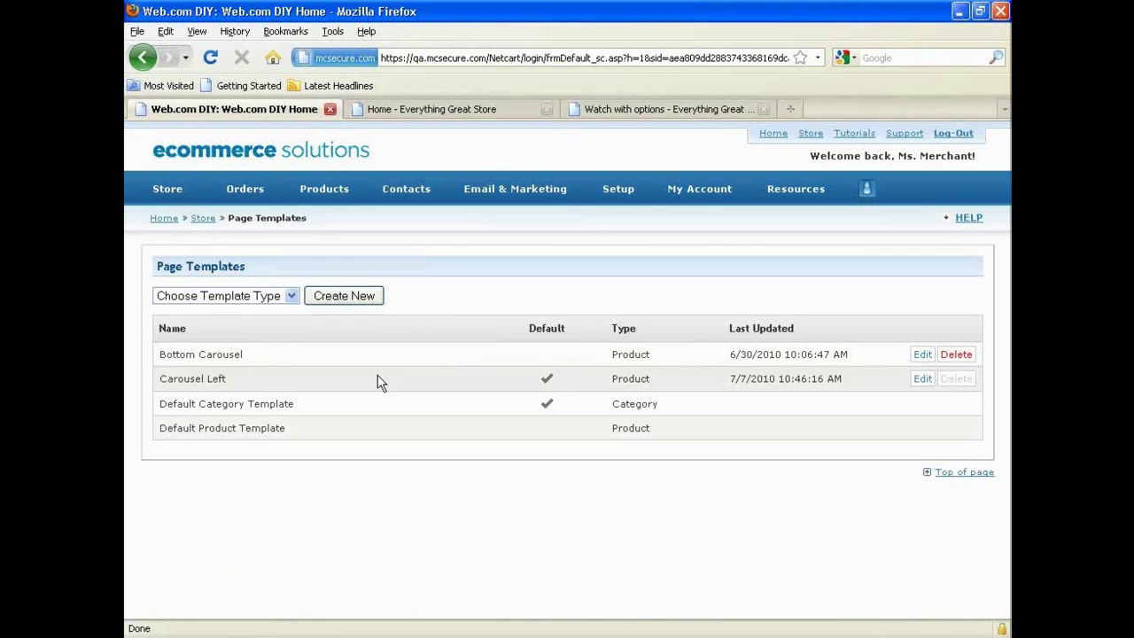
click(922, 379)
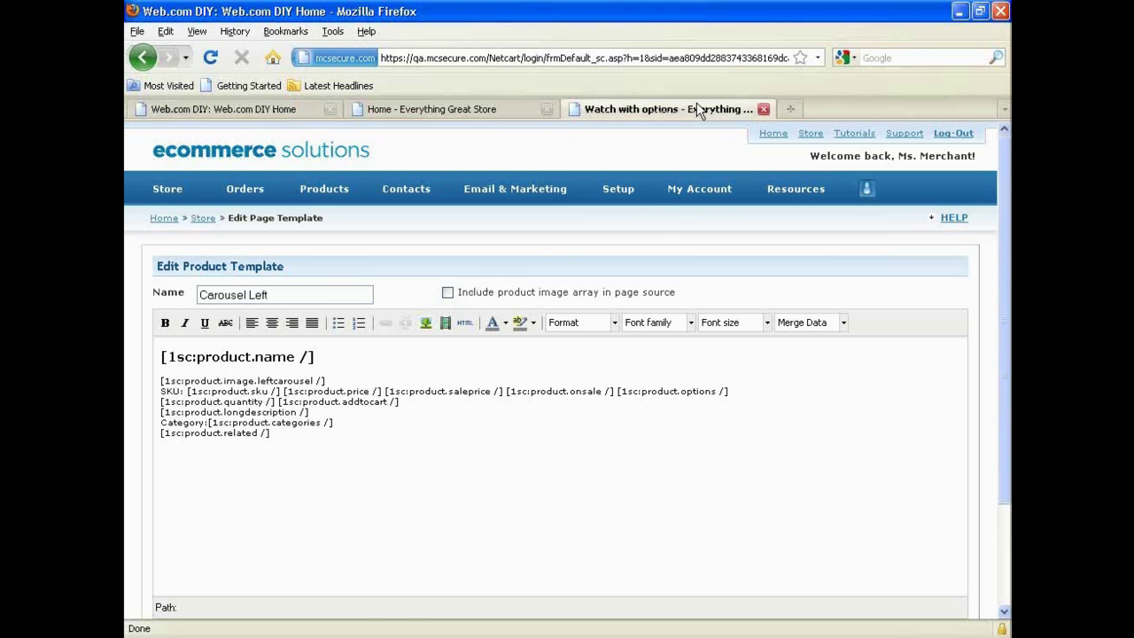
Switch back to the Watch with options storefront page and add the Rise Up watch to the cart.
click(722, 110)
click(753, 447)
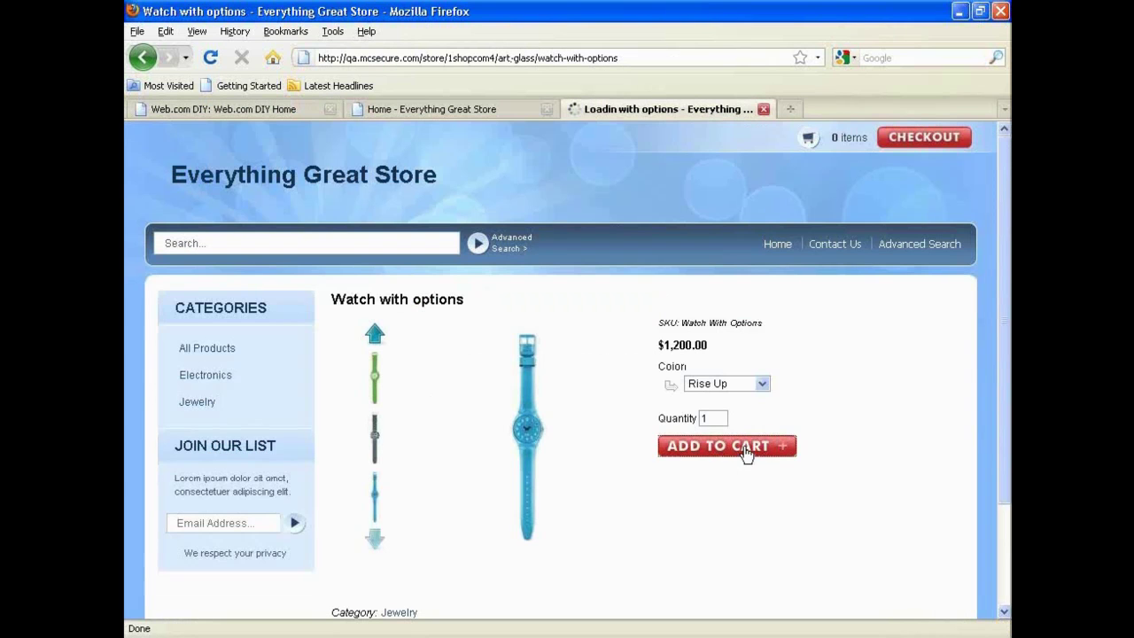